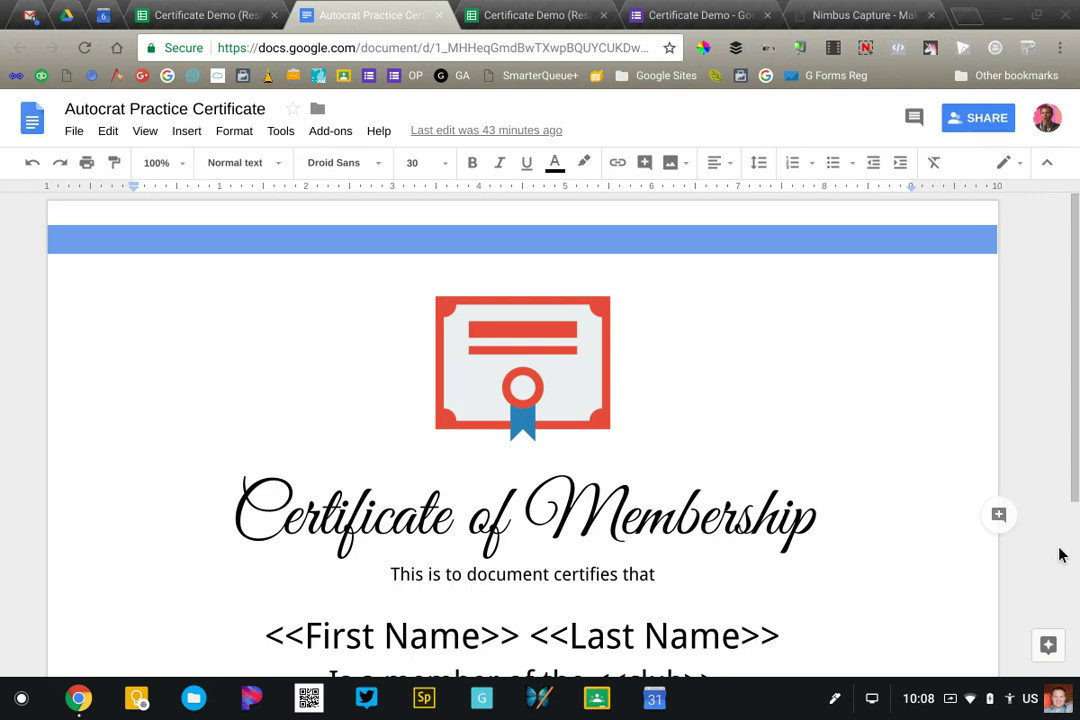
# - Look over the Certificate Demo form's questions and its empty Responses tab, then open its response sheet
pyautogui.scroll(-3, 662, 471)
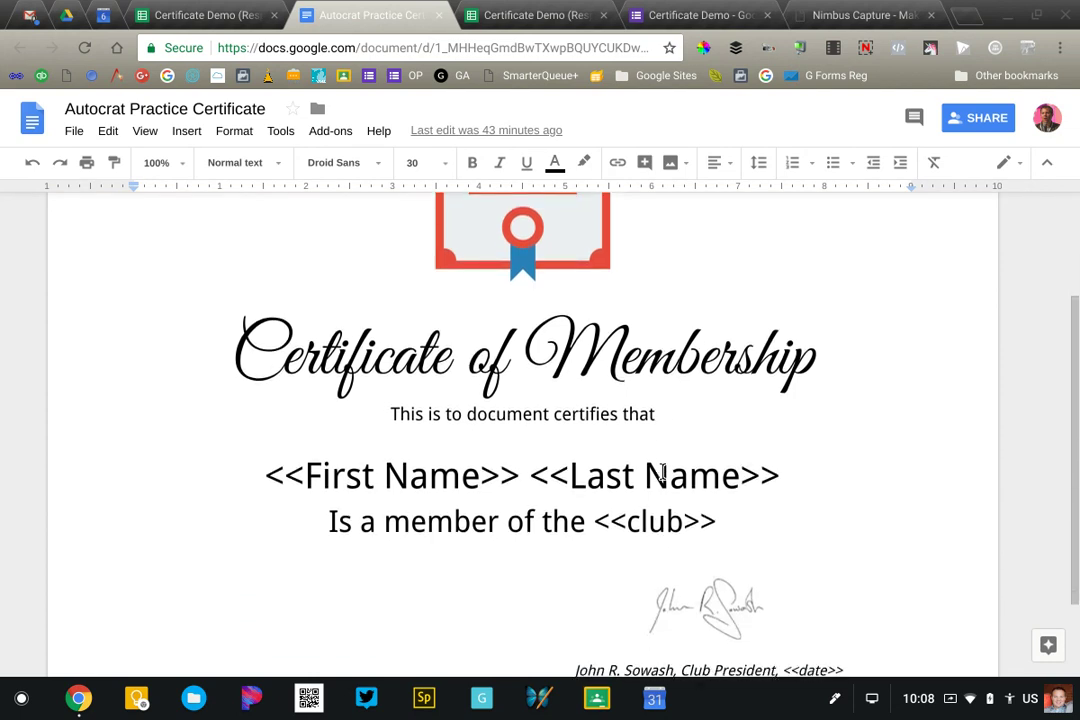
pyautogui.click(700, 14)
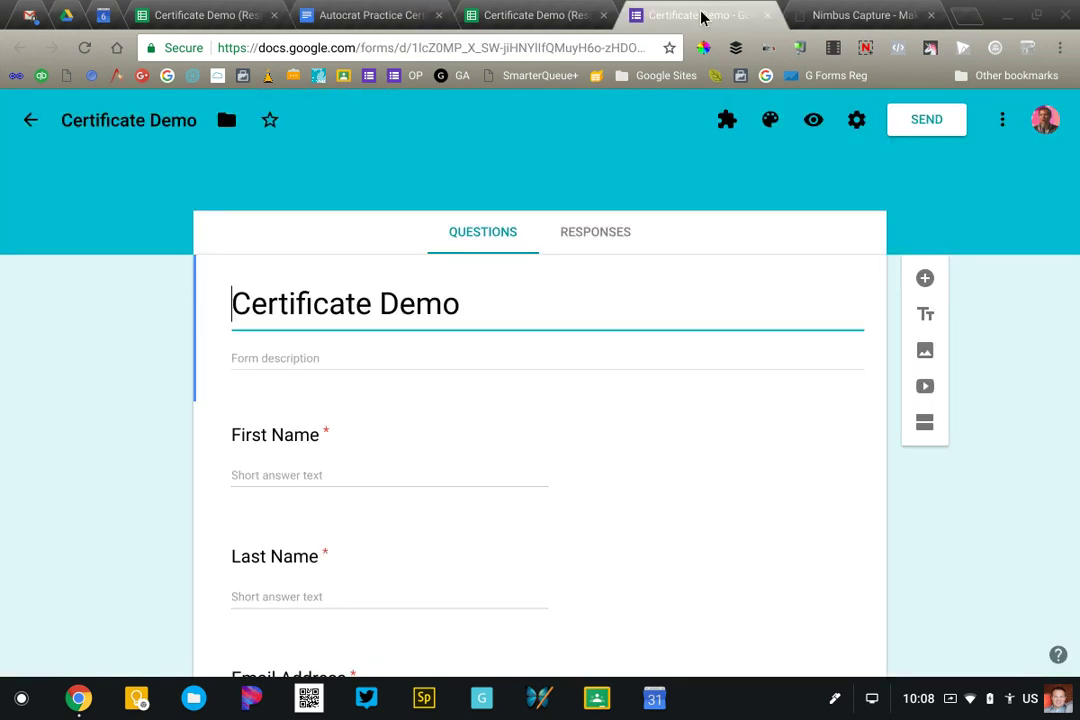
pyautogui.scroll(-3, 422, 517)
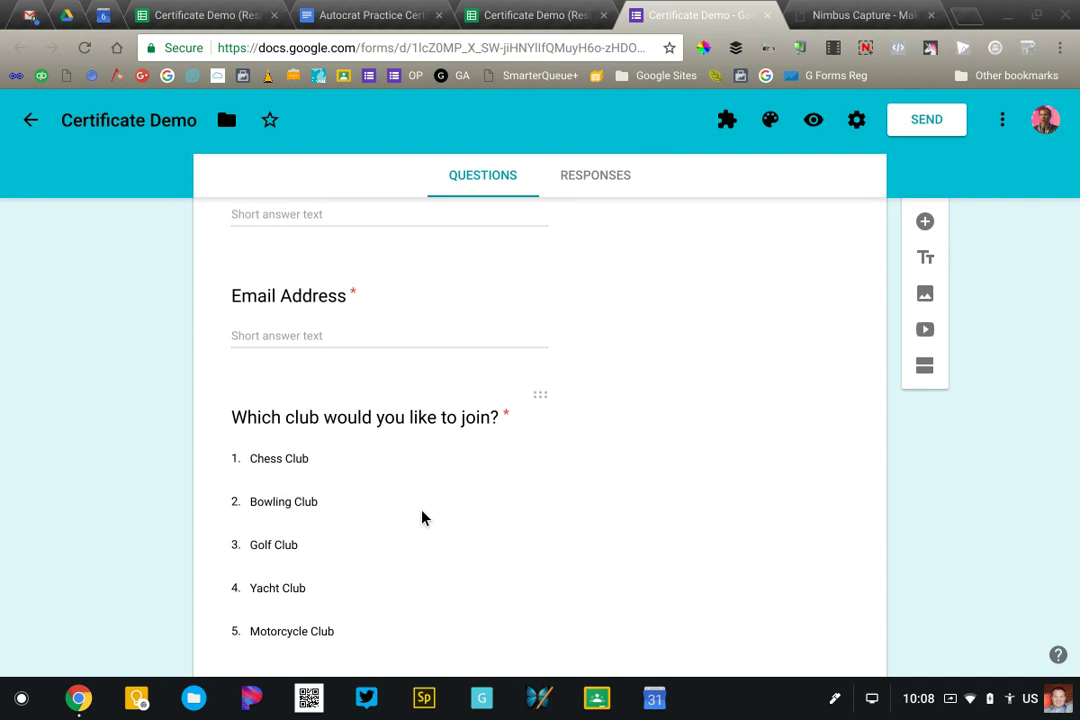
pyautogui.scroll(5, 422, 517)
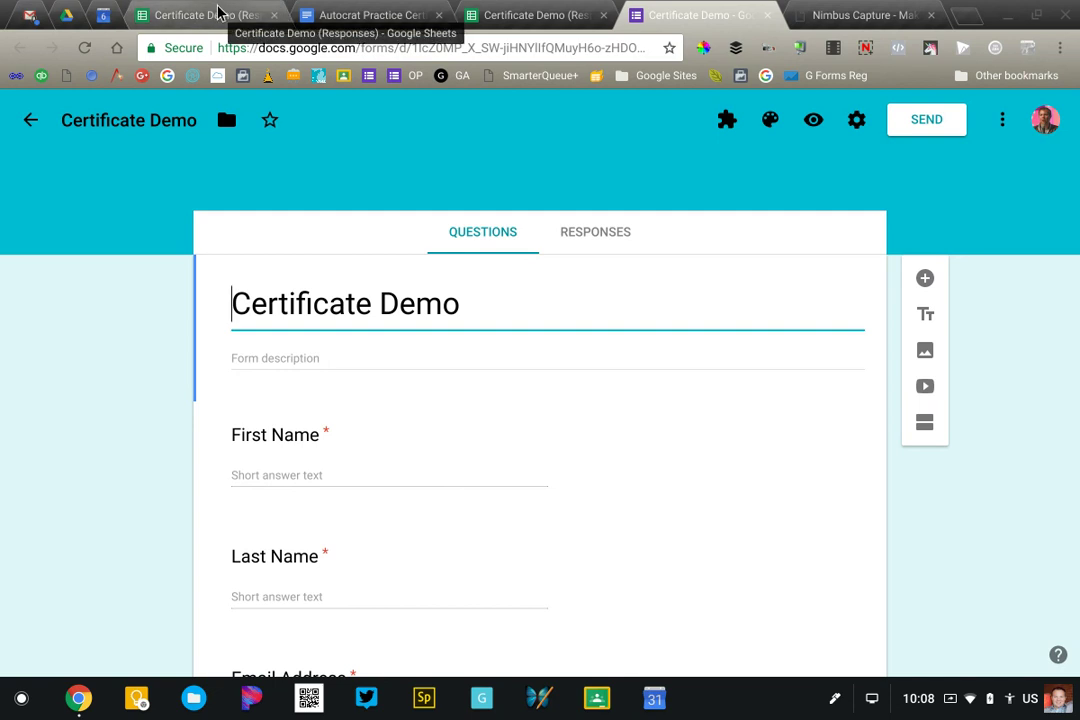
pyautogui.click(580, 232)
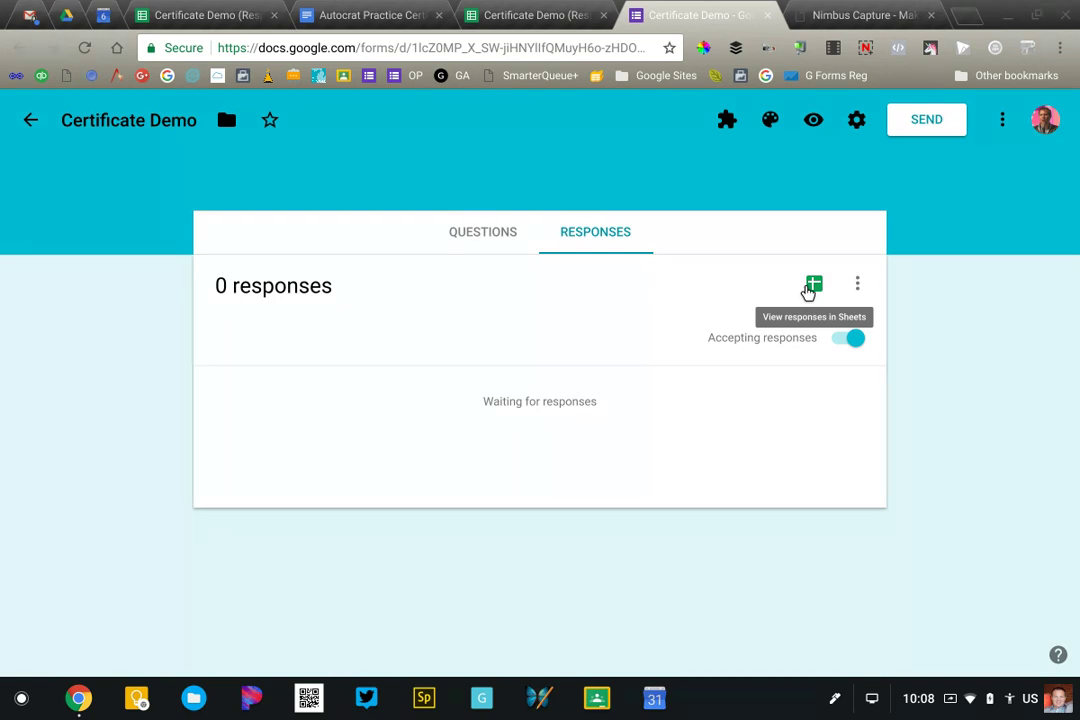
pyautogui.click(190, 18)
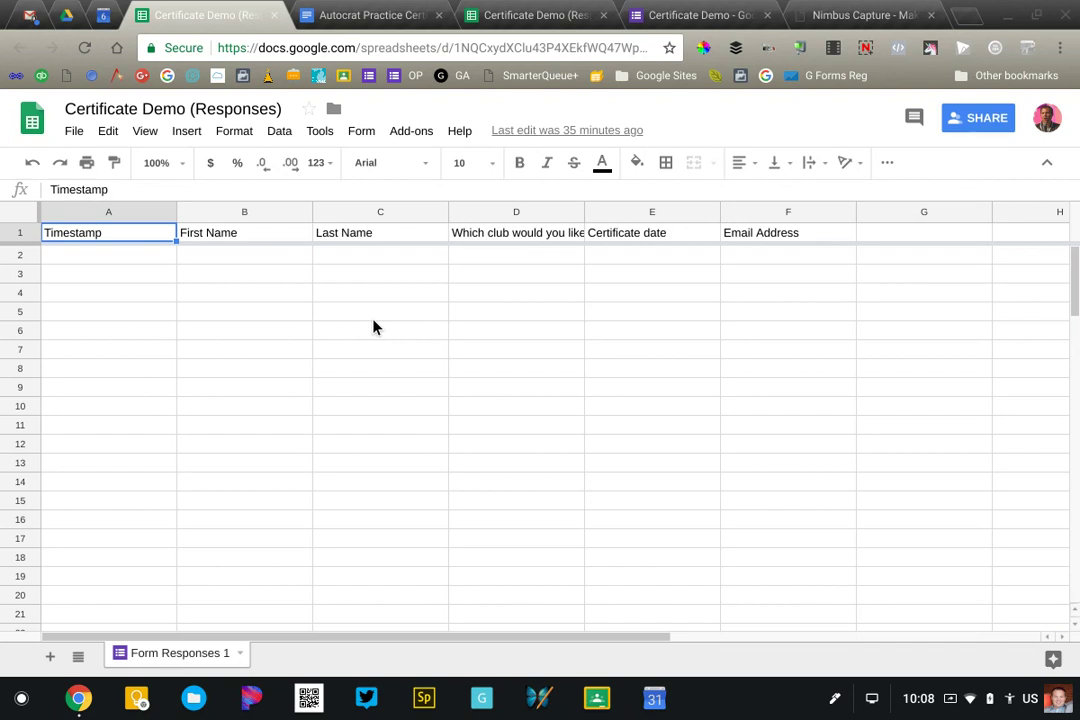
pyautogui.click(415, 135)
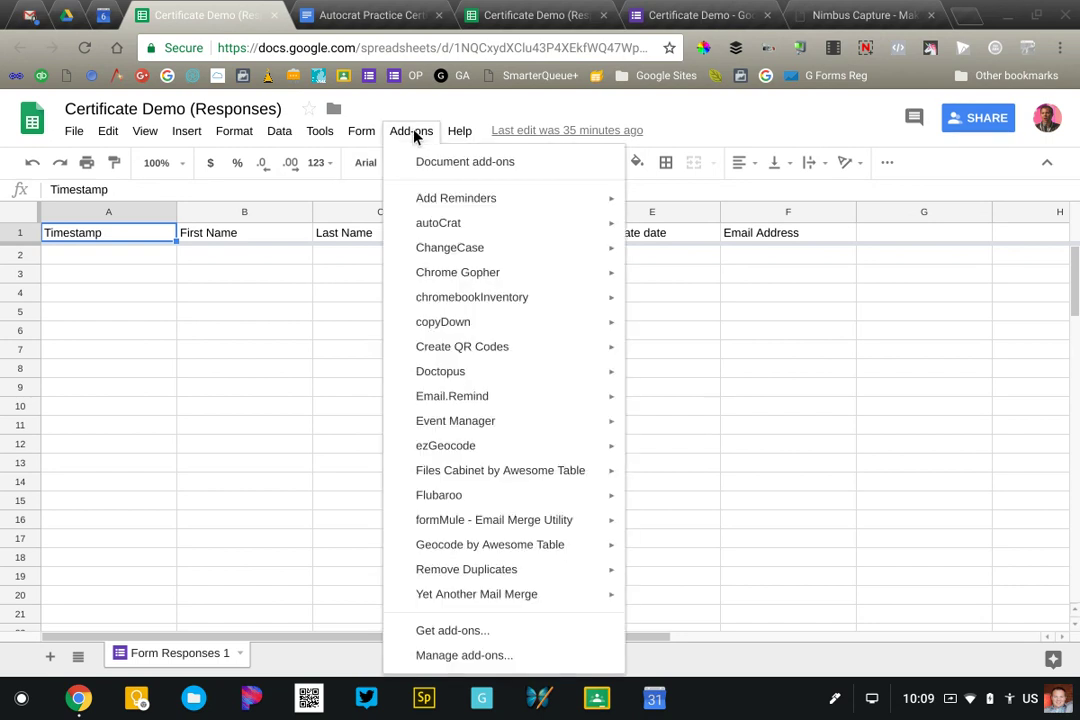
pyautogui.click(446, 631)
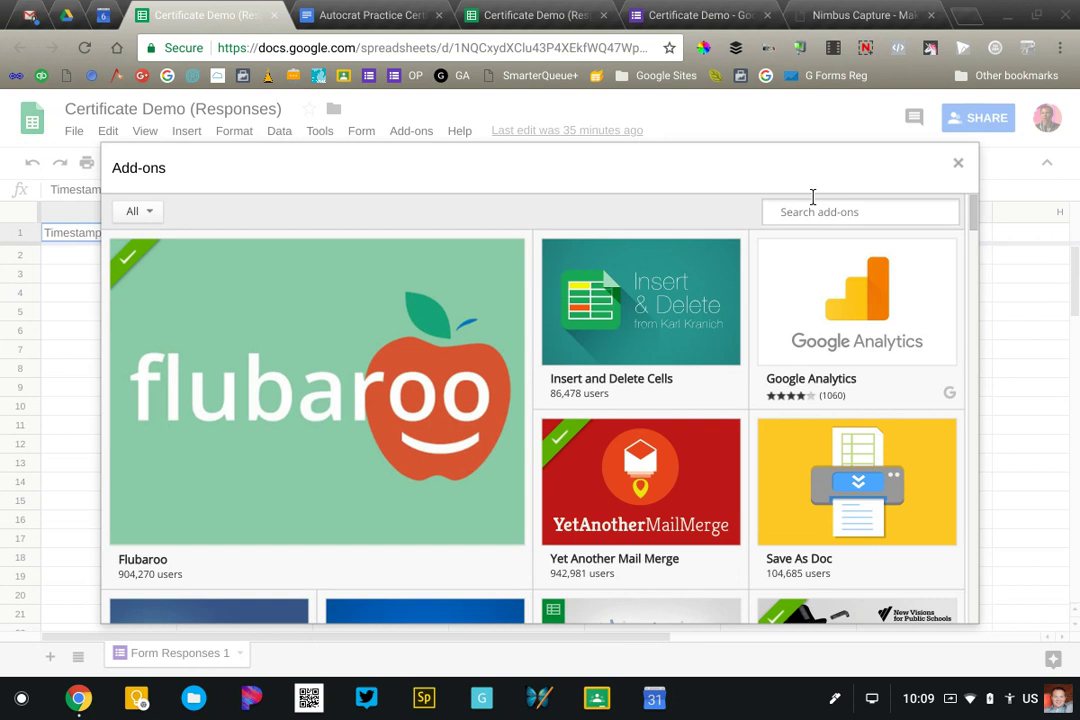
pyautogui.click(812, 197)
pyautogui.write('autocrat')
pyautogui.press('Return')
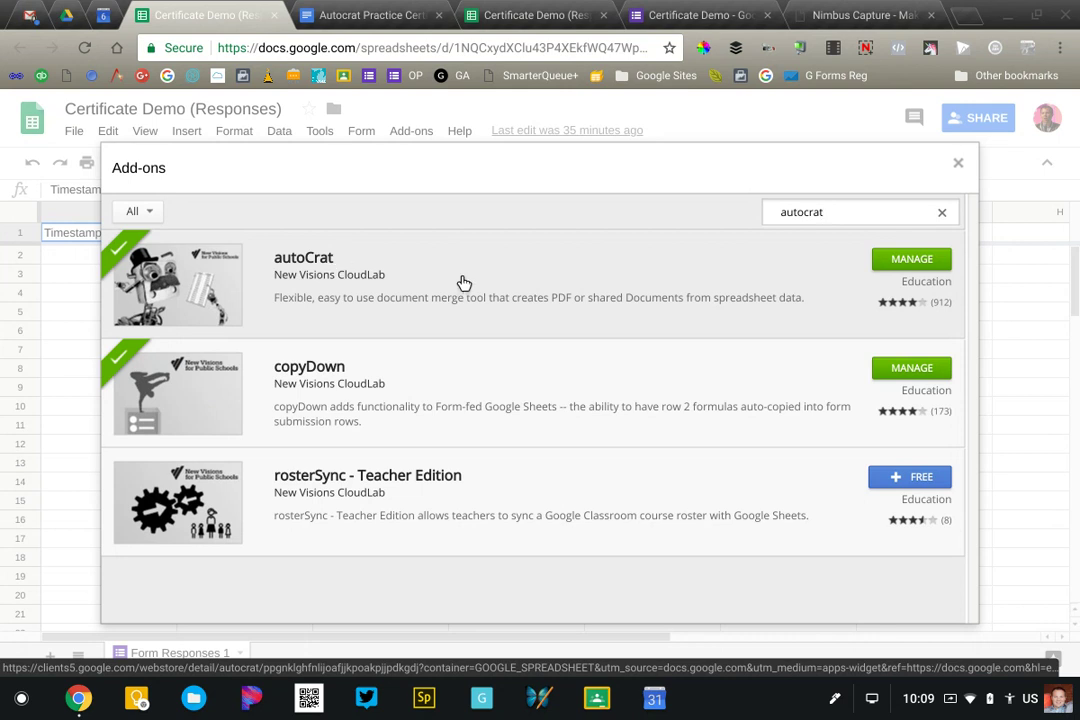
pyautogui.click(956, 164)
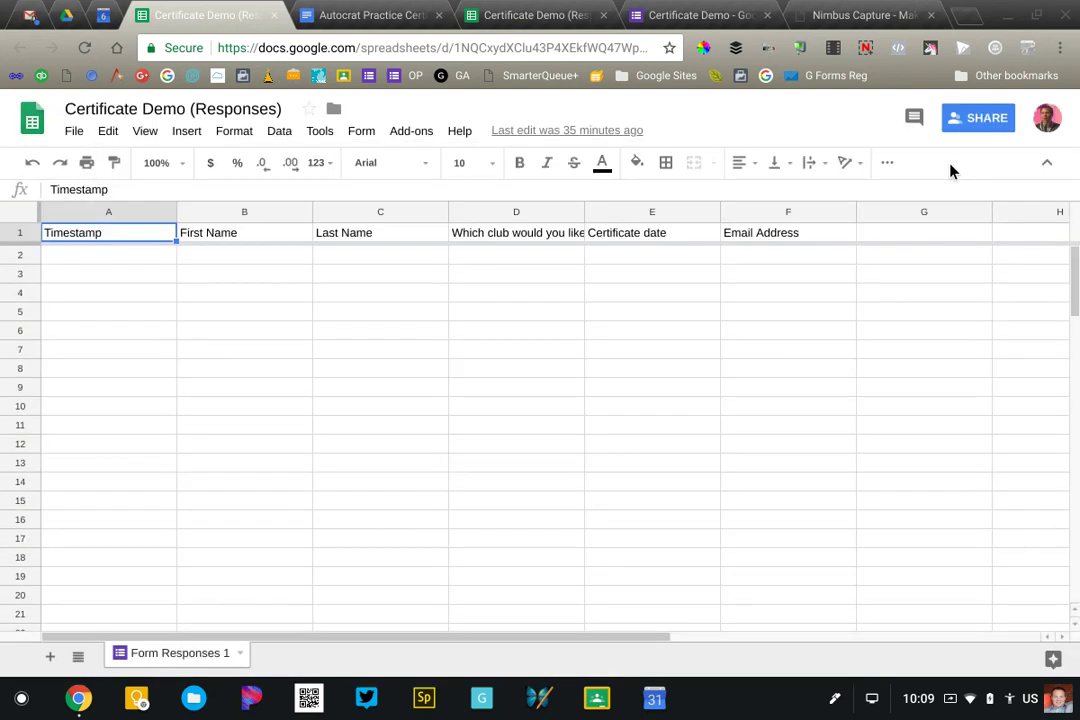
# - Launch autoCrat from the Add-ons menu and edit the Certificate of Participation job
pyautogui.click(425, 131)
pyautogui.moveTo(423, 226)
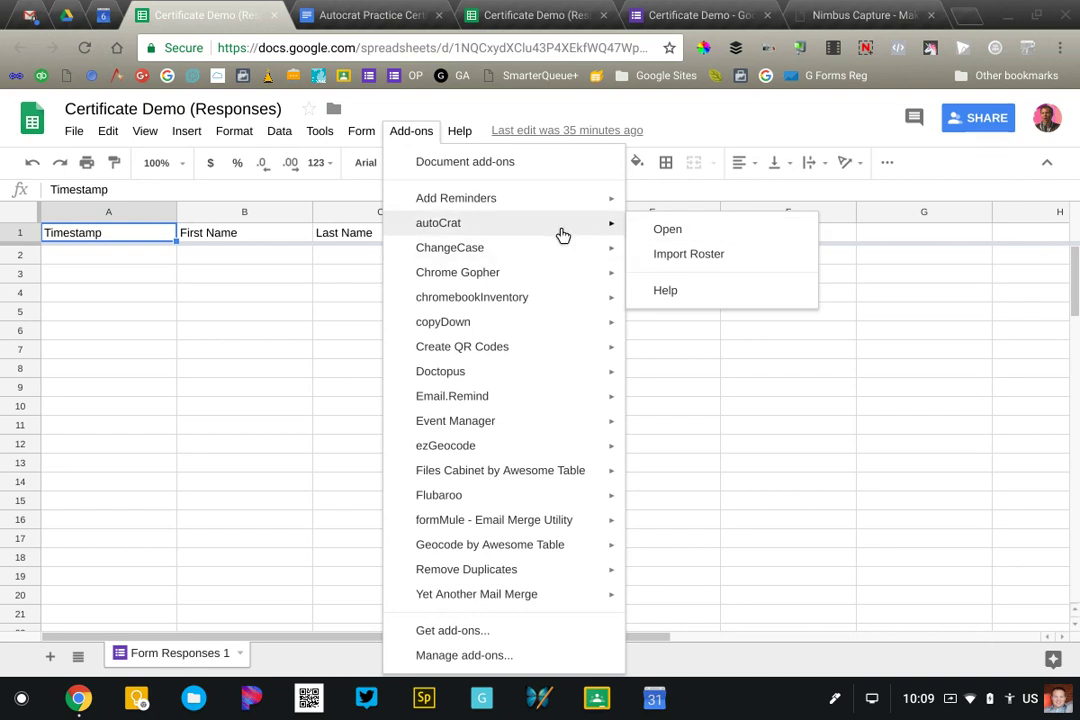
pyautogui.click(678, 222)
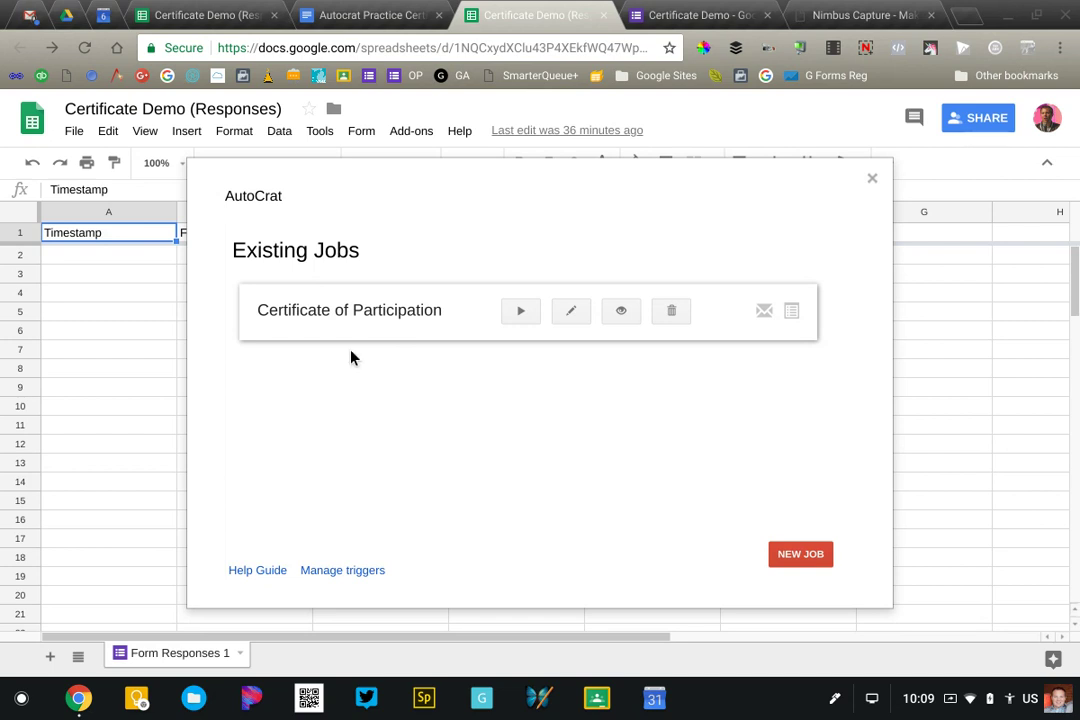
pyautogui.click(565, 312)
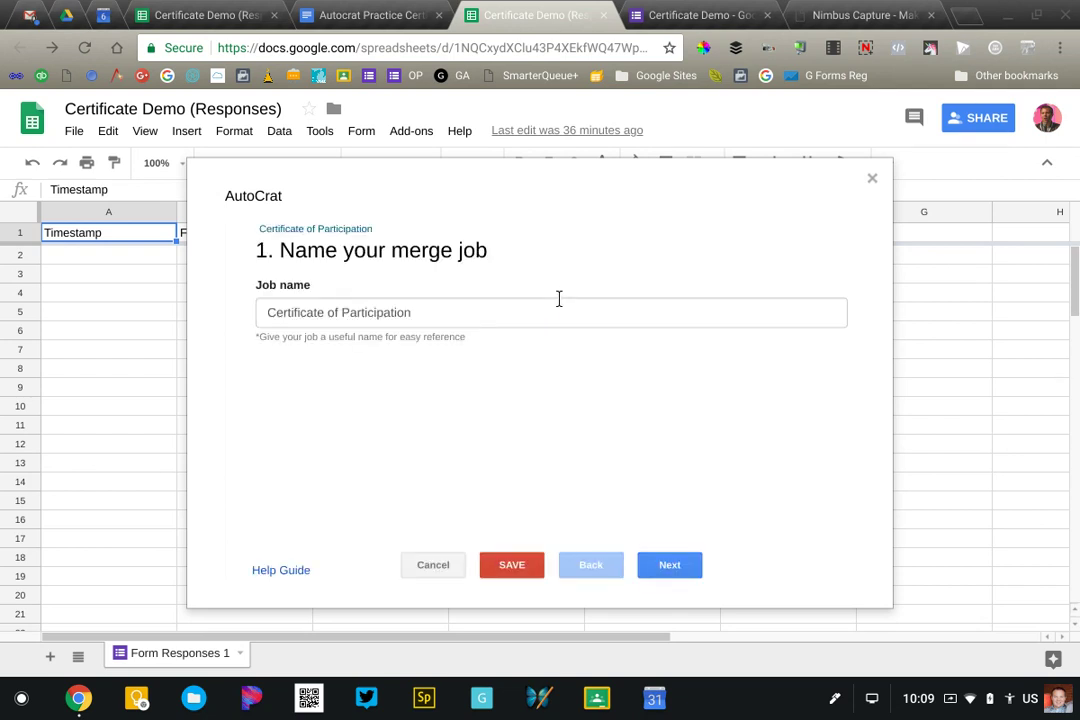
# - Keep the job name and the Autocrat Practice Certificate template, then view the template document
pyautogui.click(670, 567)
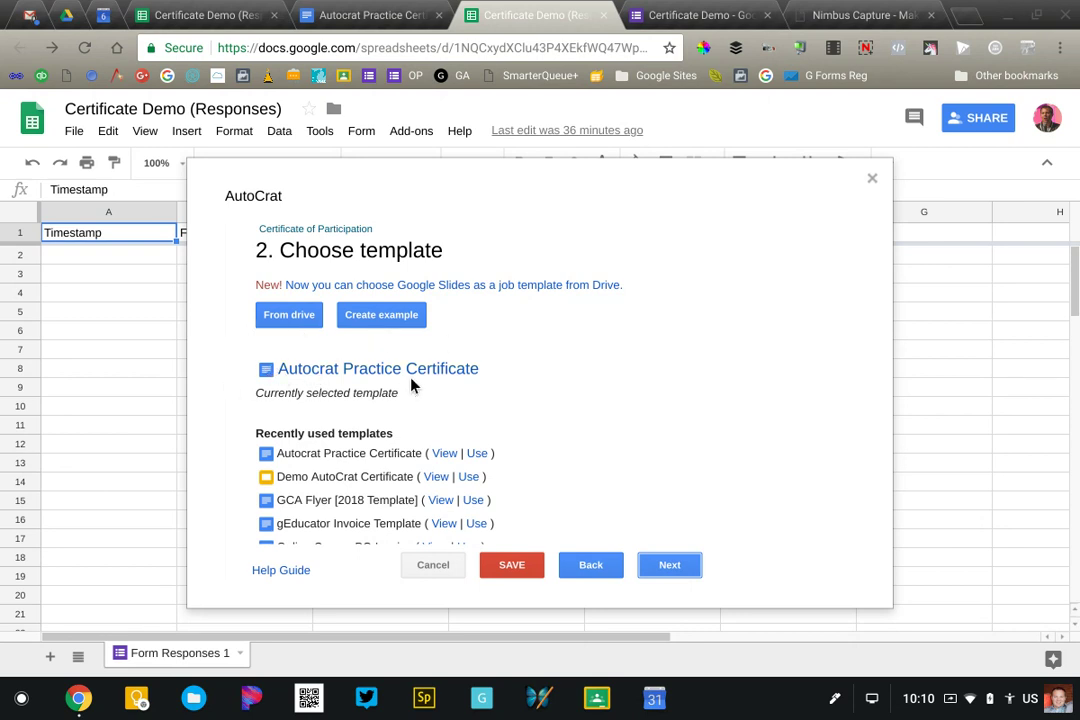
pyautogui.click(664, 560)
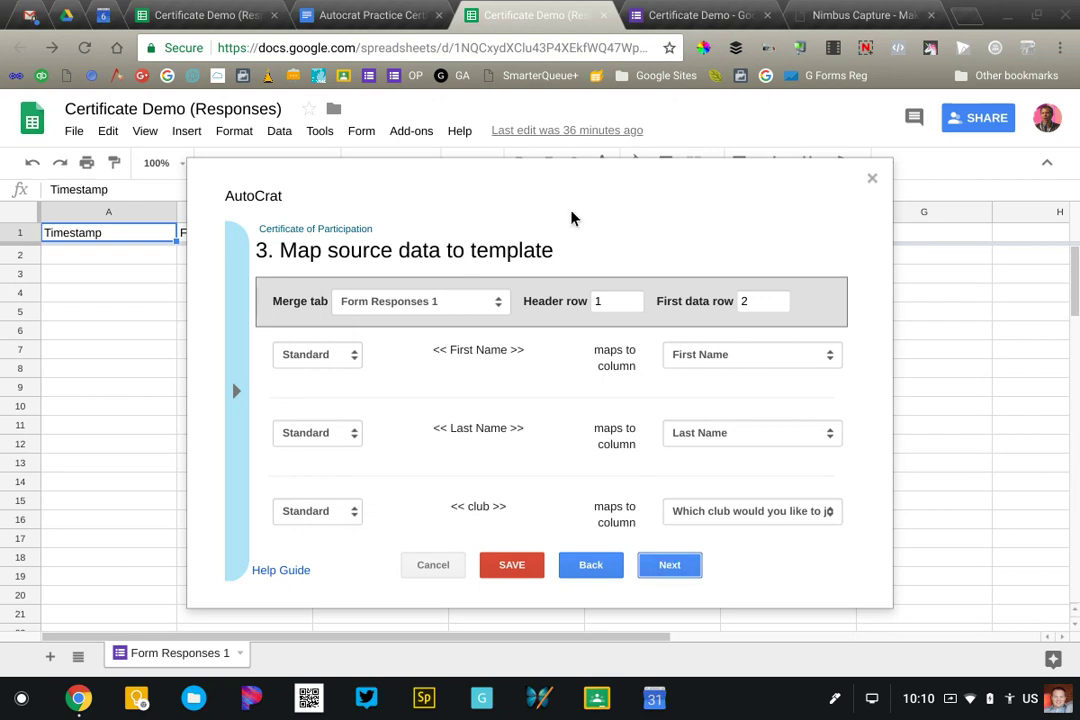
pyautogui.click(383, 20)
pyautogui.scroll(-3, 424, 284)
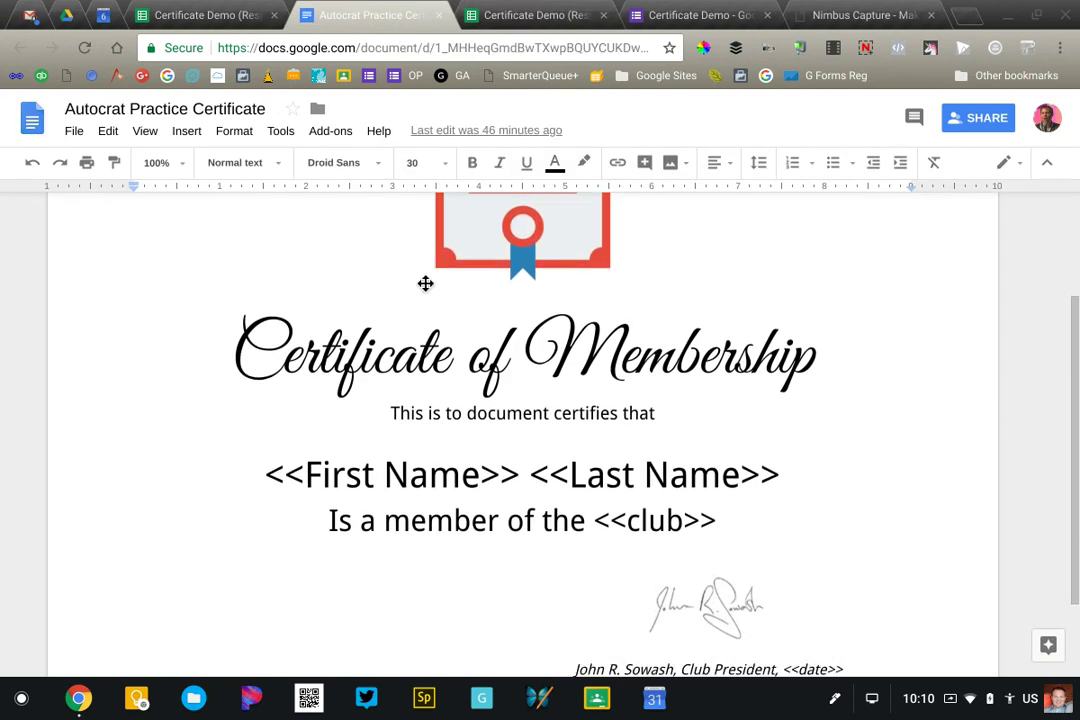
pyautogui.scroll(5, 261, 255)
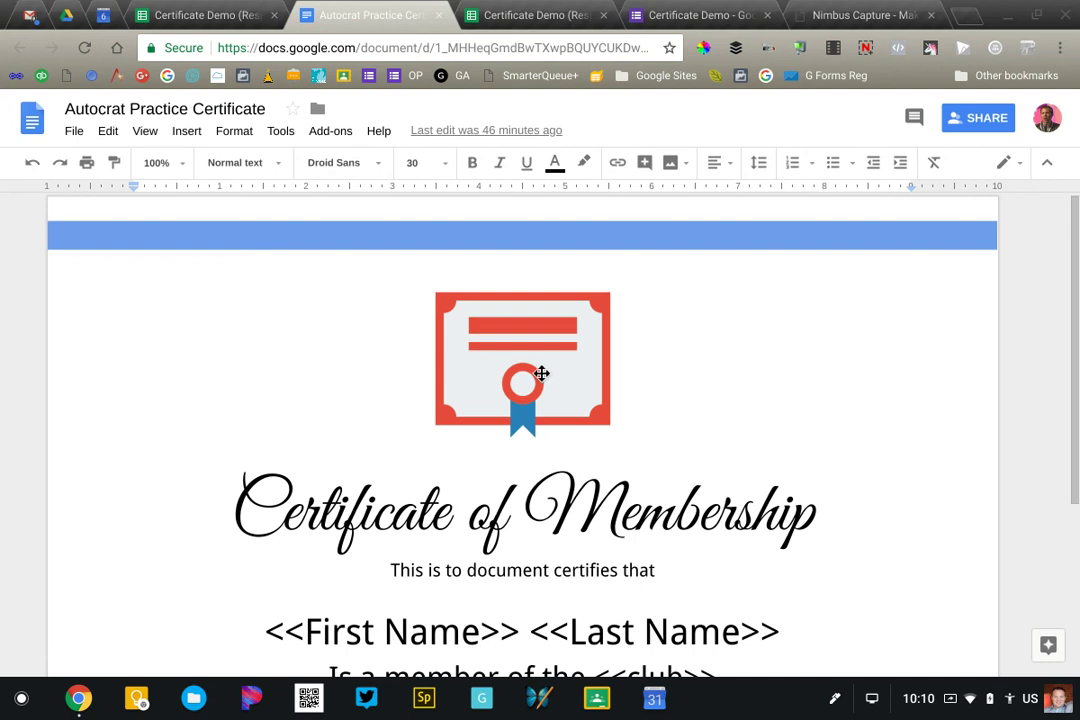
pyautogui.scroll(-4, 542, 374)
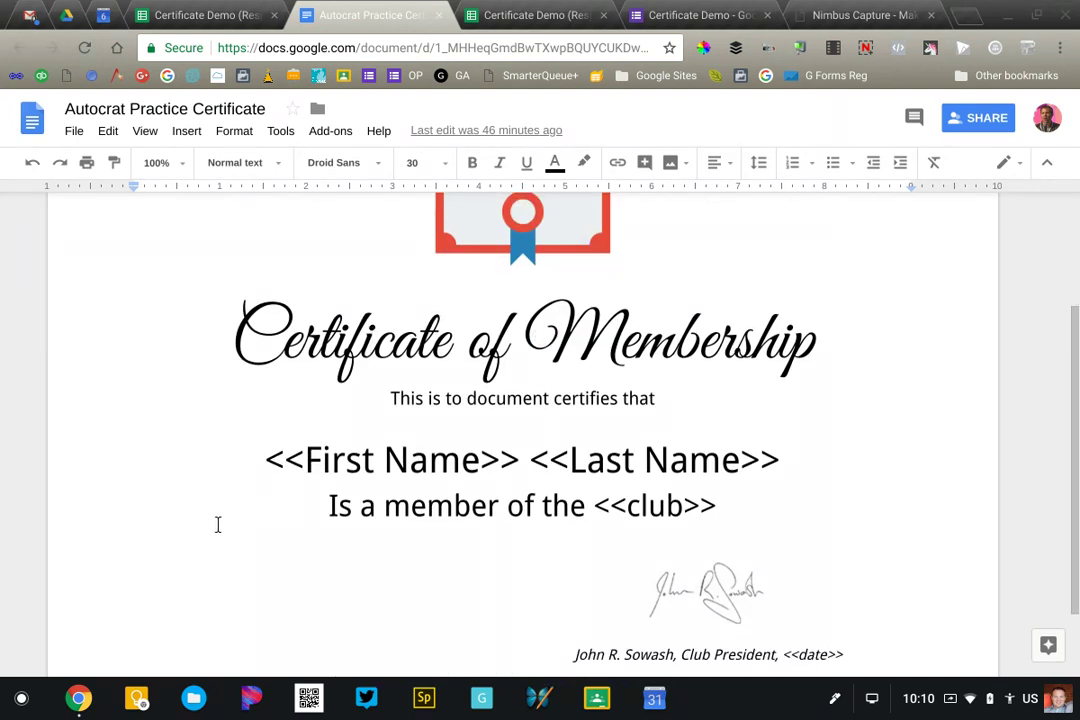
pyautogui.moveTo(253, 446); pyautogui.dragTo(509, 450)
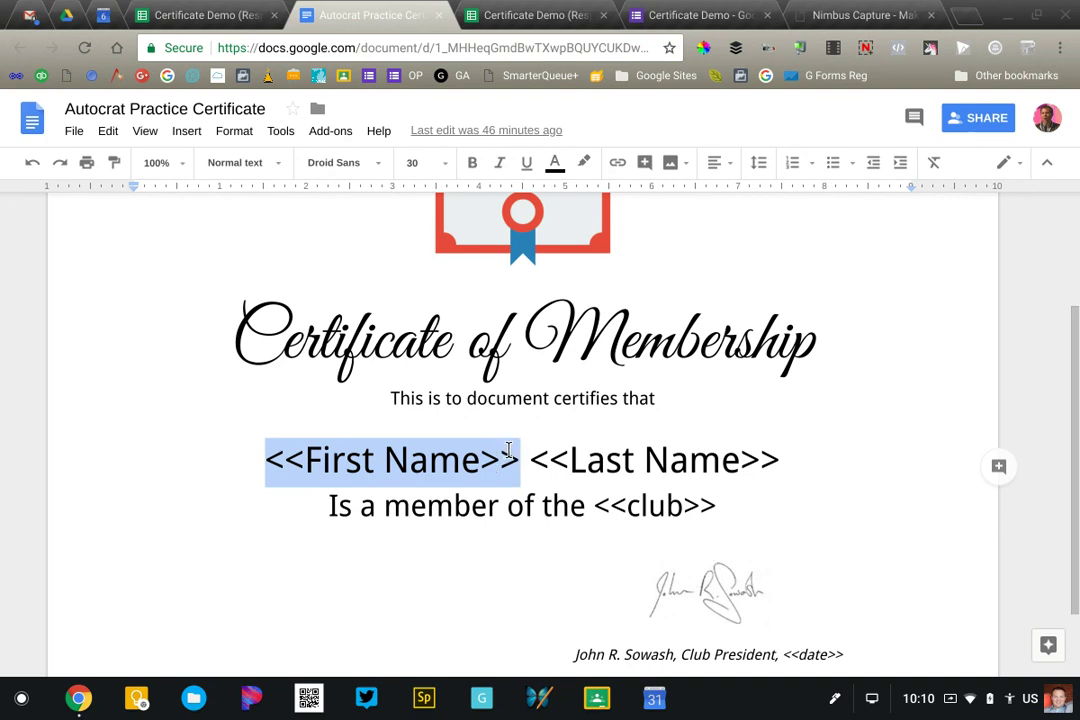
pyautogui.click(284, 459)
pyautogui.moveTo(267, 455); pyautogui.dragTo(475, 461)
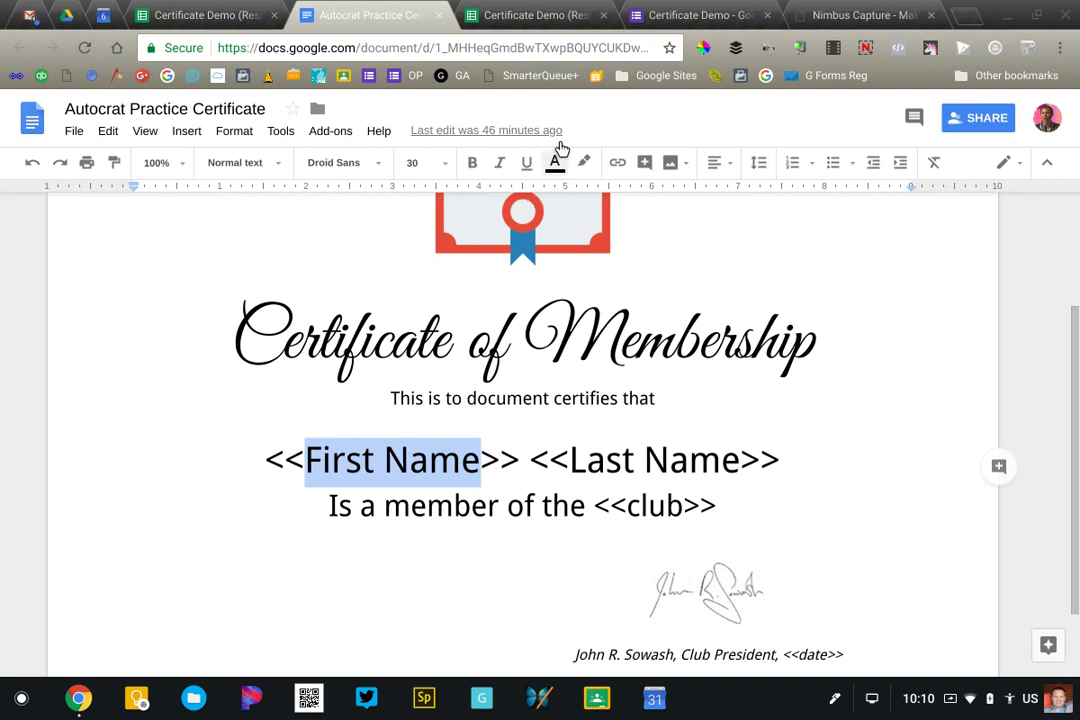
pyautogui.click(535, 15)
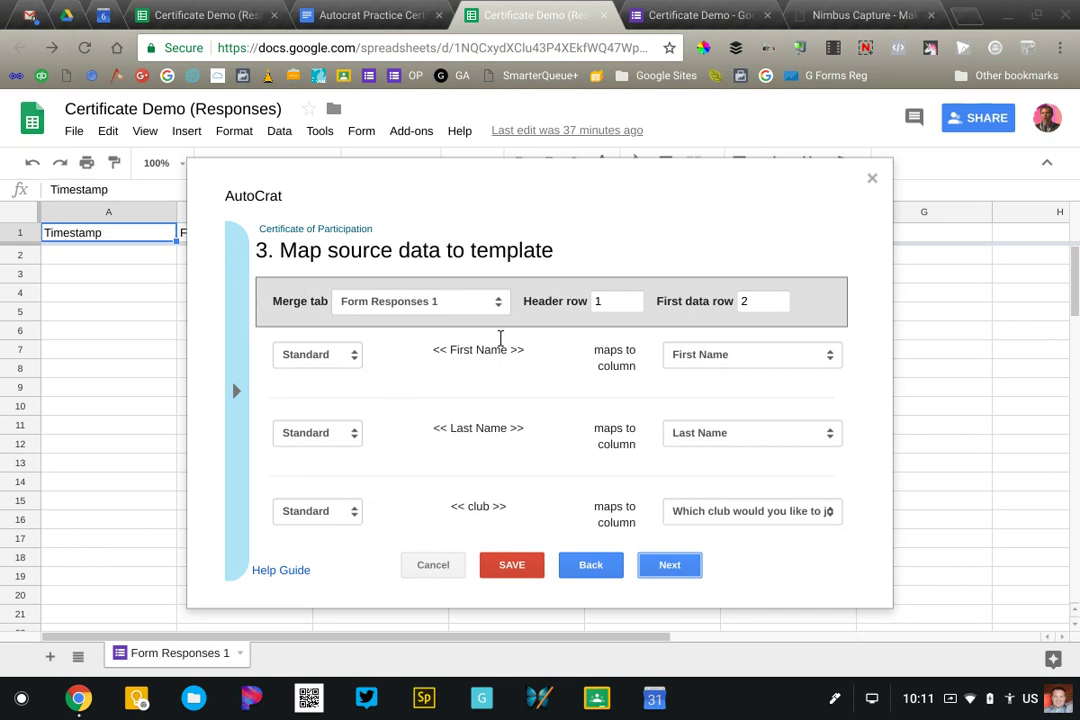
# - Map the <<club>> template tag to the 'Which club would you like to join?' column
pyautogui.moveTo(525, 351); pyautogui.dragTo(424, 340)
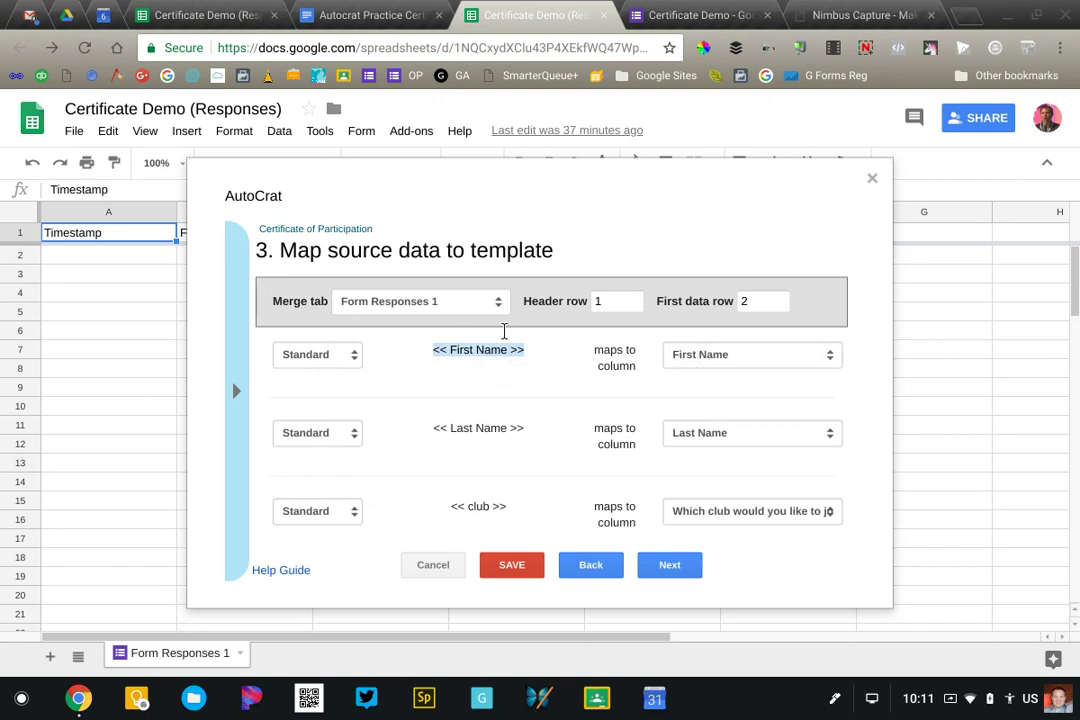
pyautogui.scroll(-2, 628, 378)
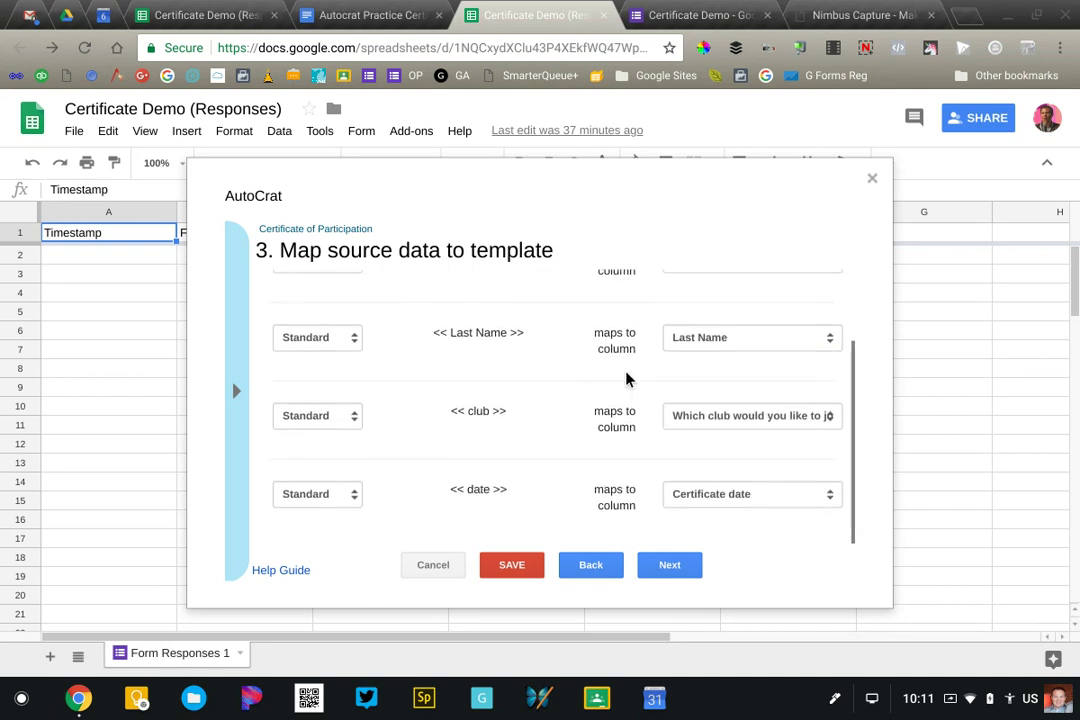
pyautogui.doubleClick(458, 403)
pyautogui.moveTo(458, 403); pyautogui.dragTo(494, 403)
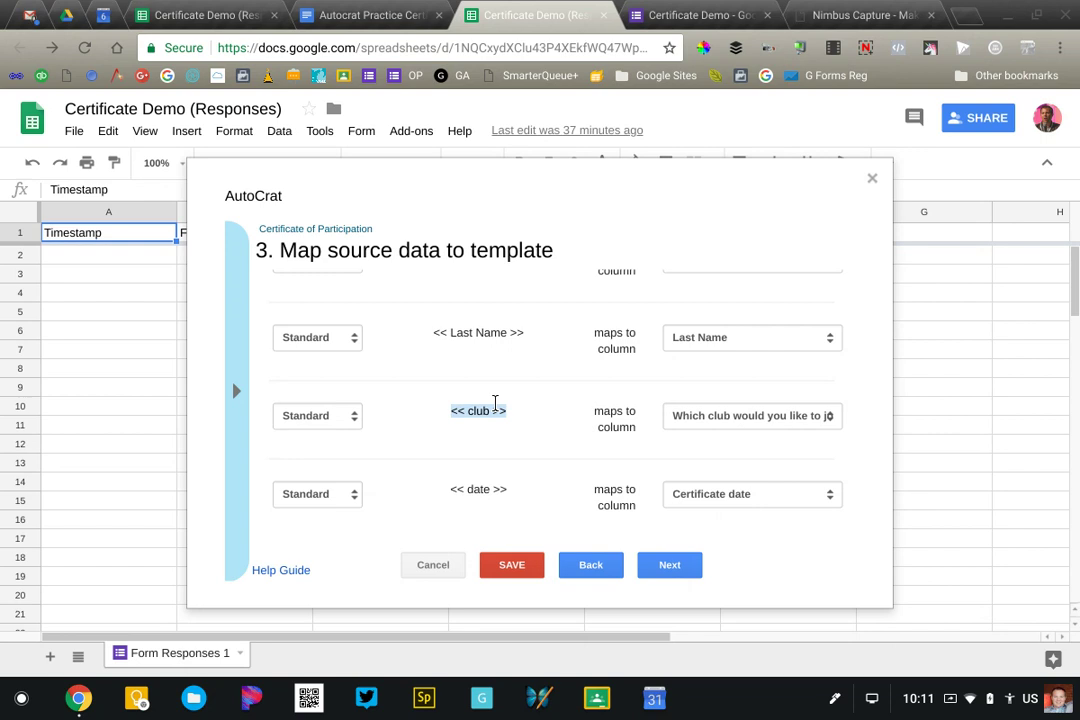
pyautogui.click(704, 420)
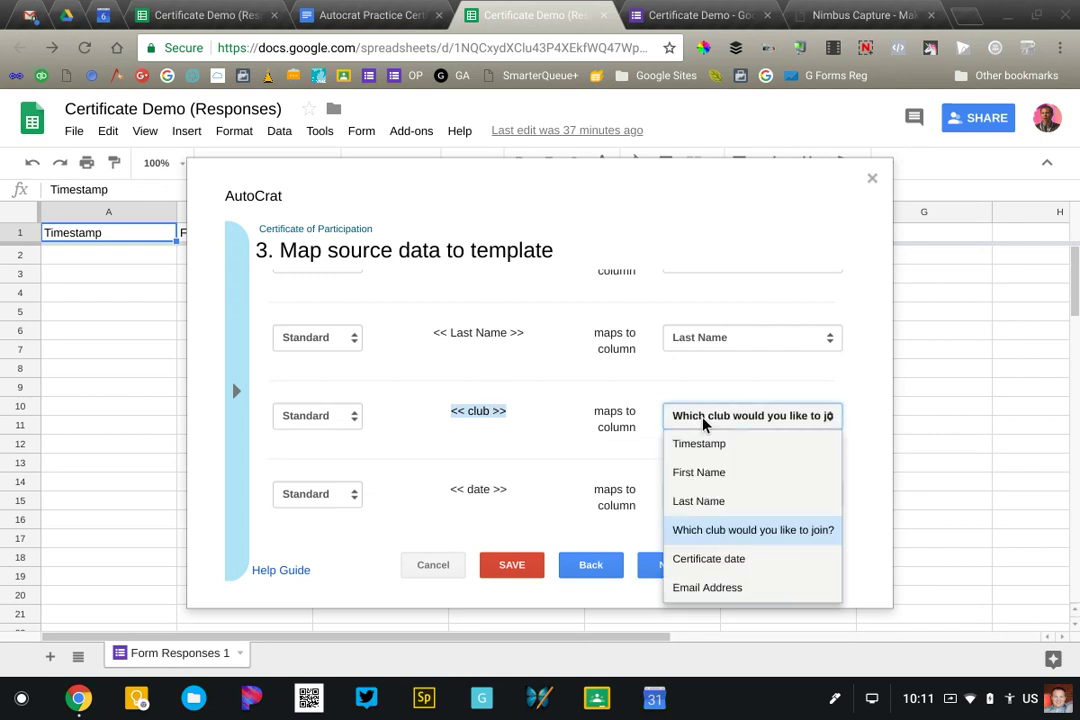
pyautogui.click(695, 532)
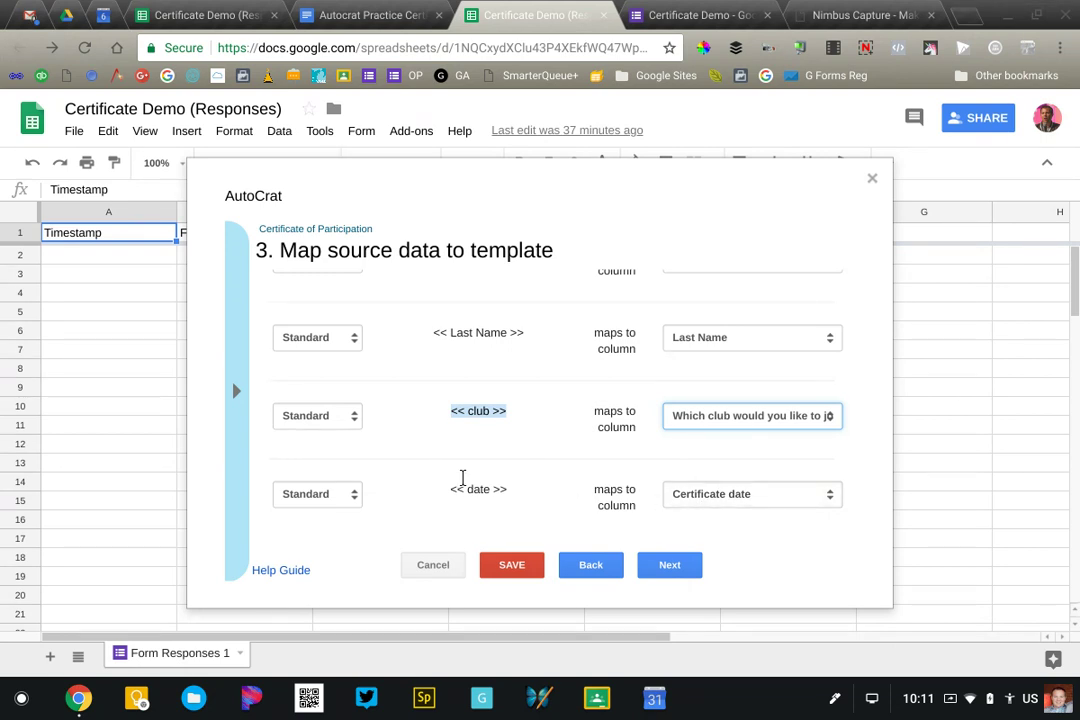
# - Confirm the tag mappings, such as First Name, keep the Standard field type, and proceed
pyautogui.click(513, 467)
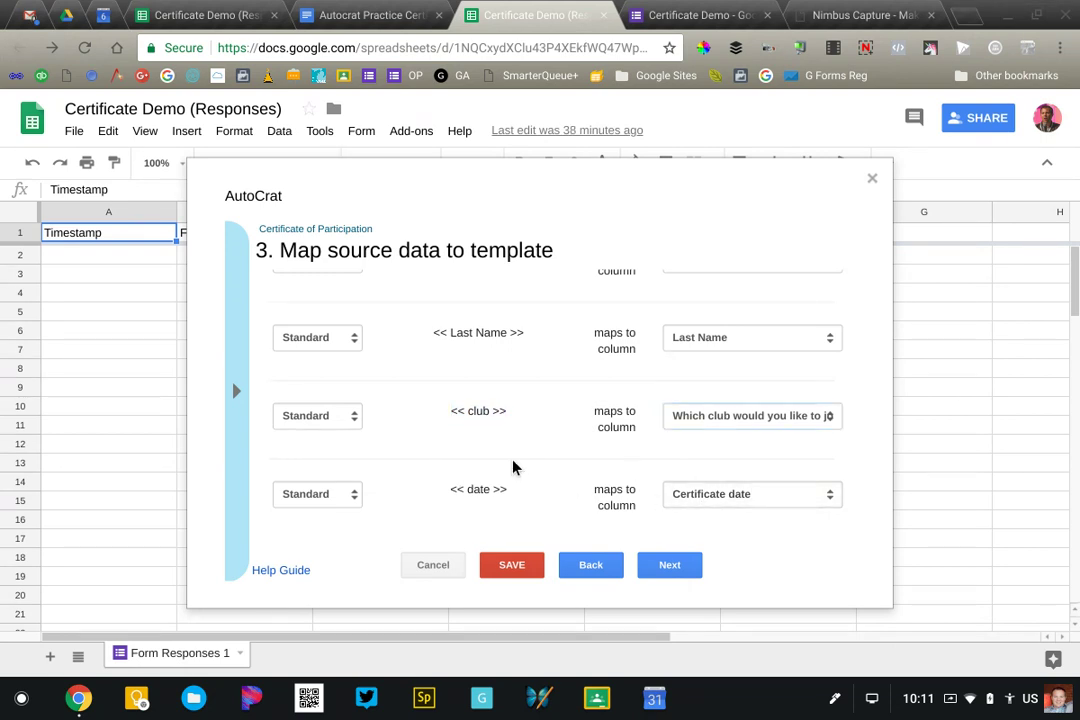
pyautogui.scroll(2, 513, 466)
pyautogui.scroll(-1, 490, 440)
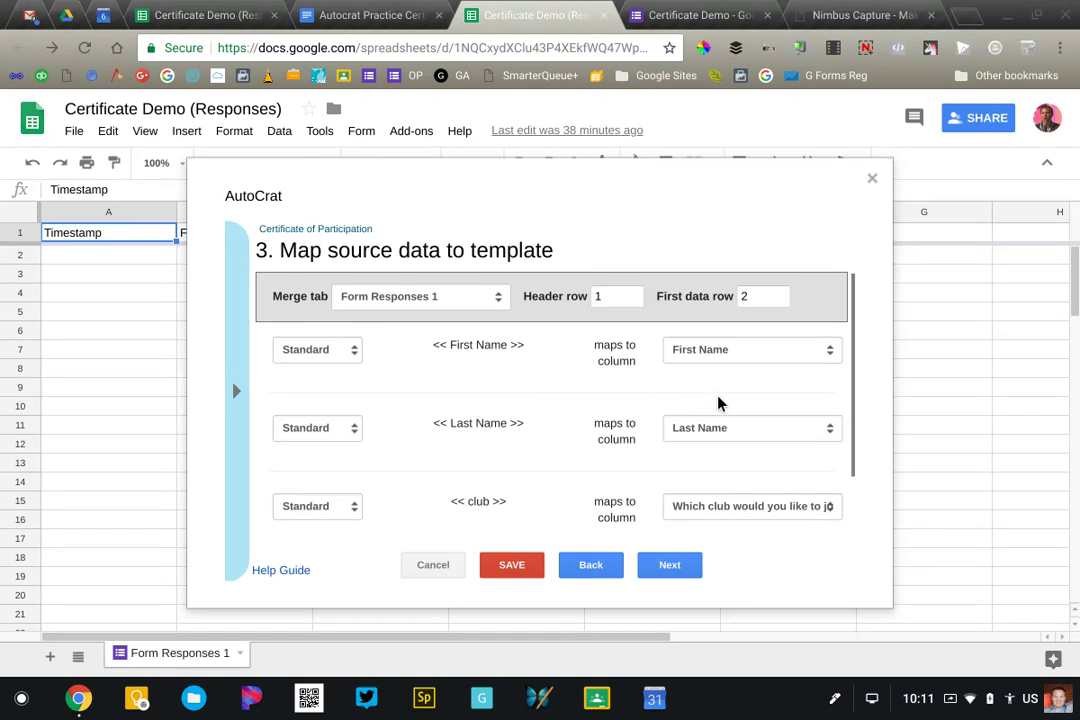
pyautogui.scroll(-2, 716, 403)
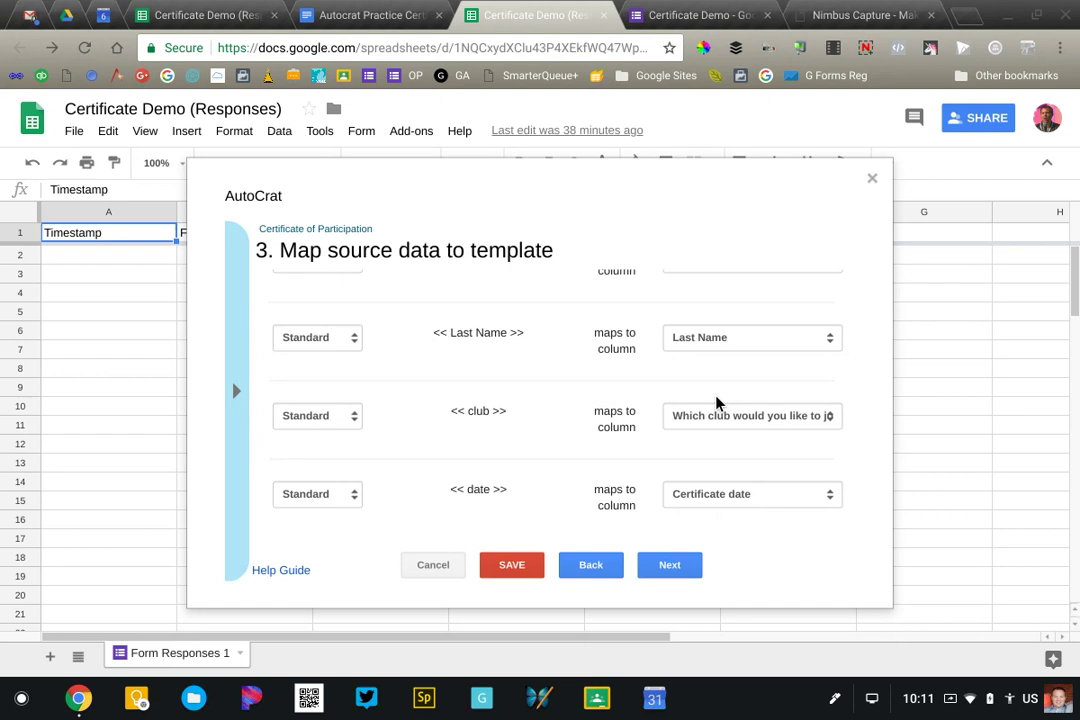
pyautogui.scroll(2, 270, 342)
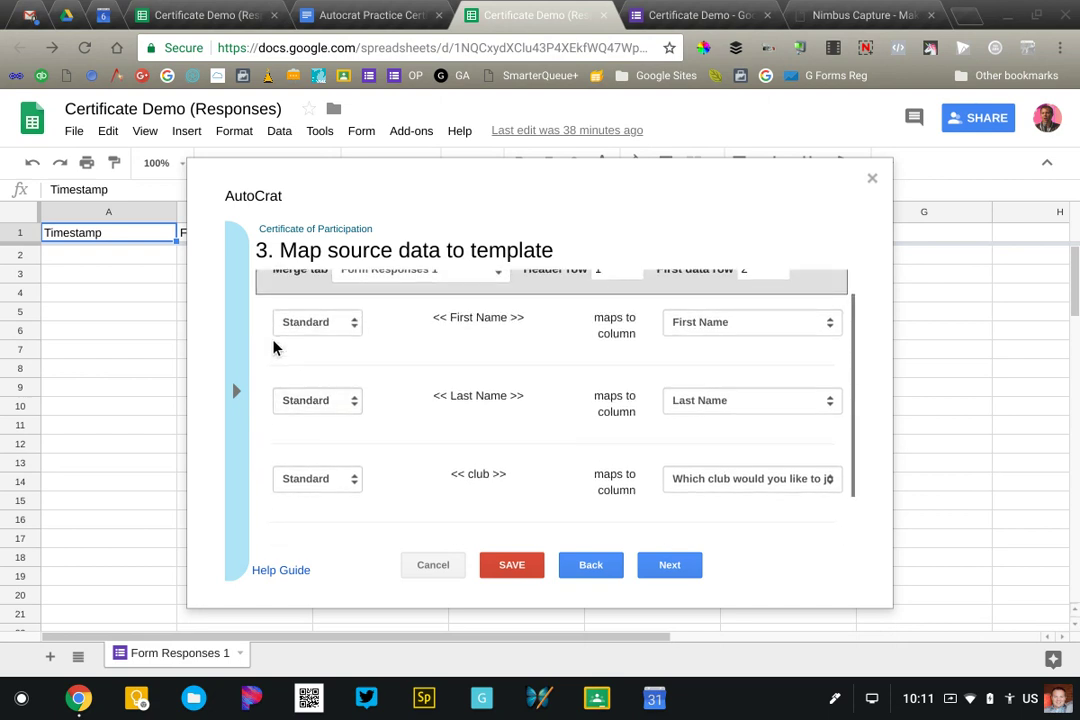
pyautogui.click(328, 320)
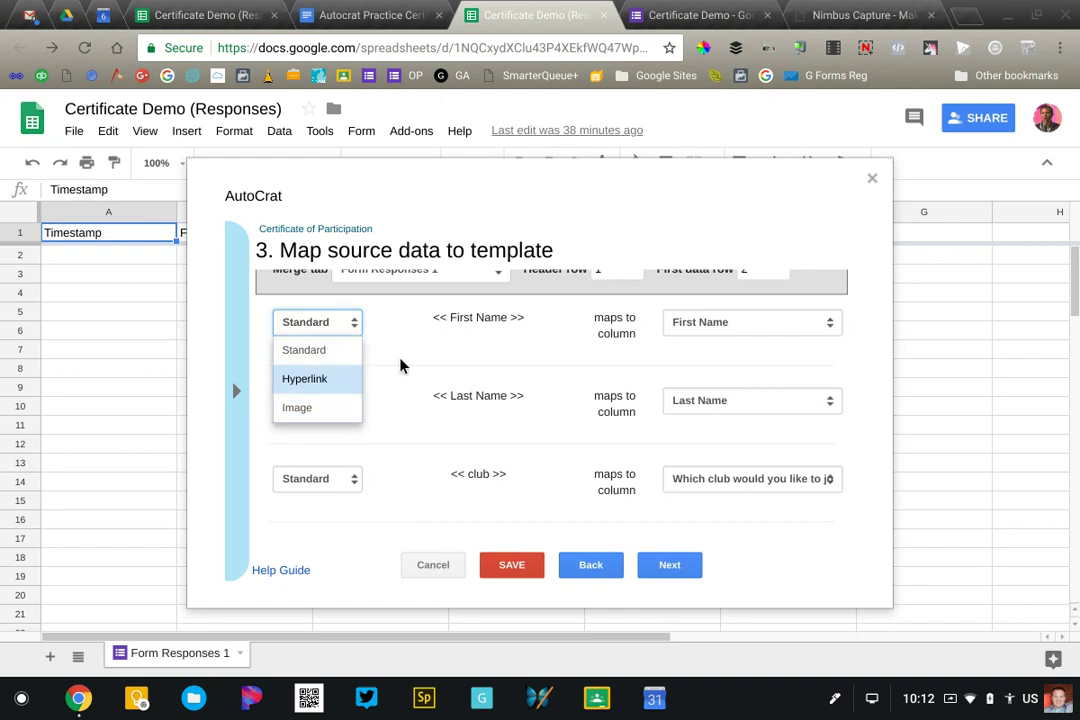
pyautogui.click(399, 321)
pyautogui.scroll(1, 400, 325)
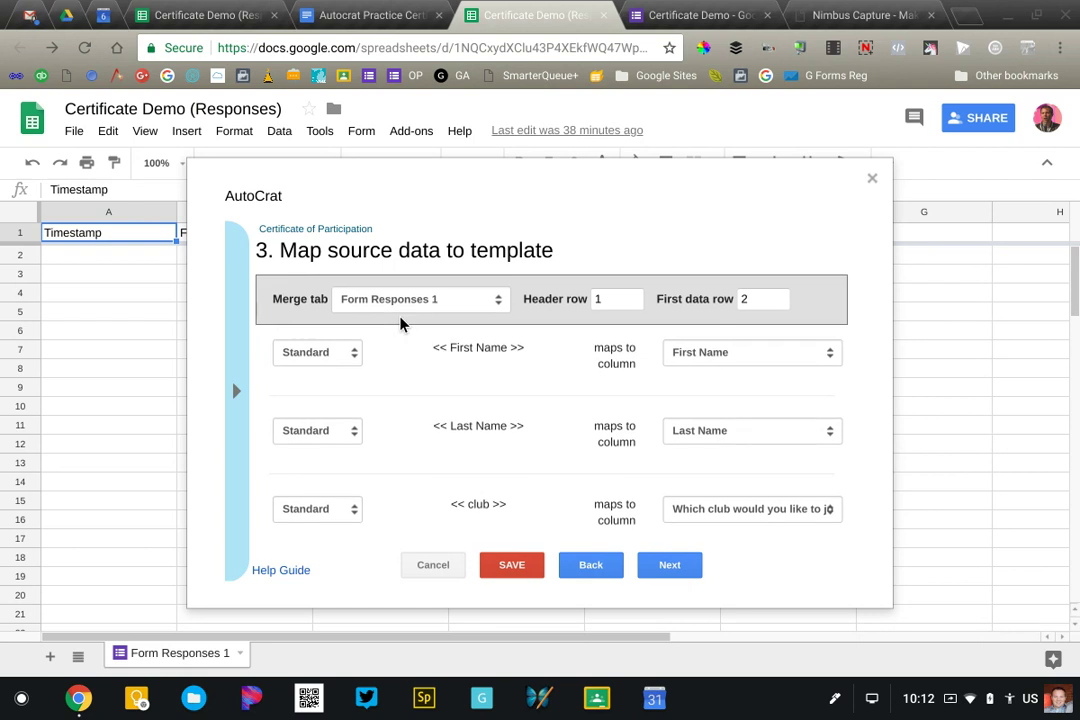
pyautogui.click(667, 566)
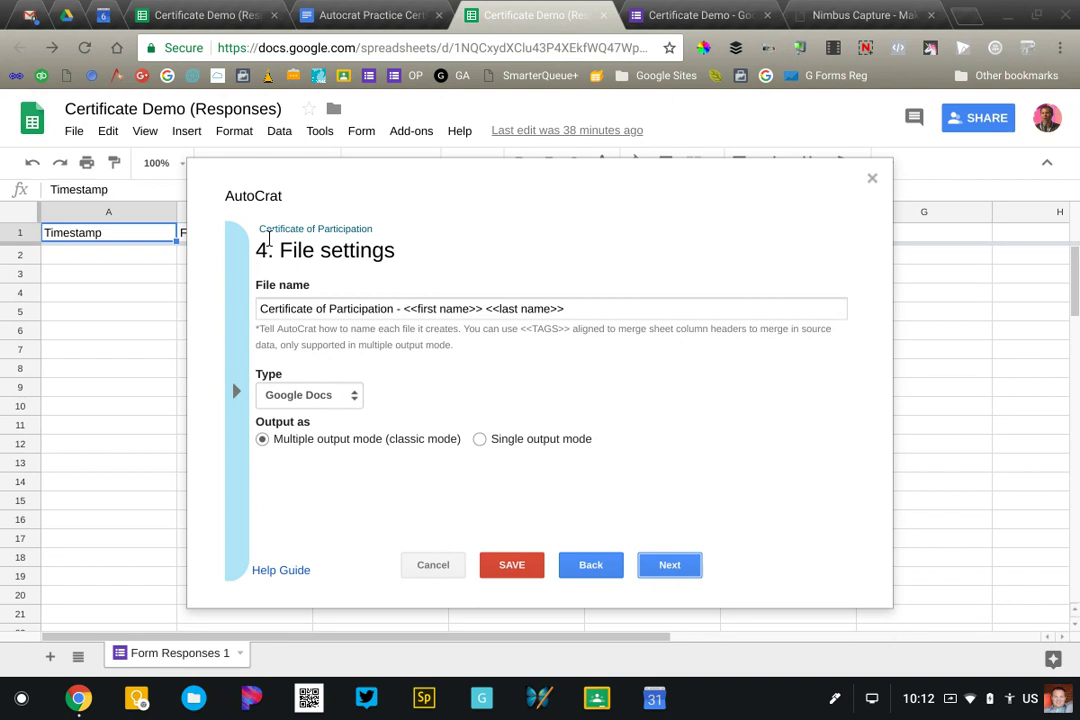
# - Insert a space between <<first name>> and <<last name>> in the file name pattern
pyautogui.click(381, 298)
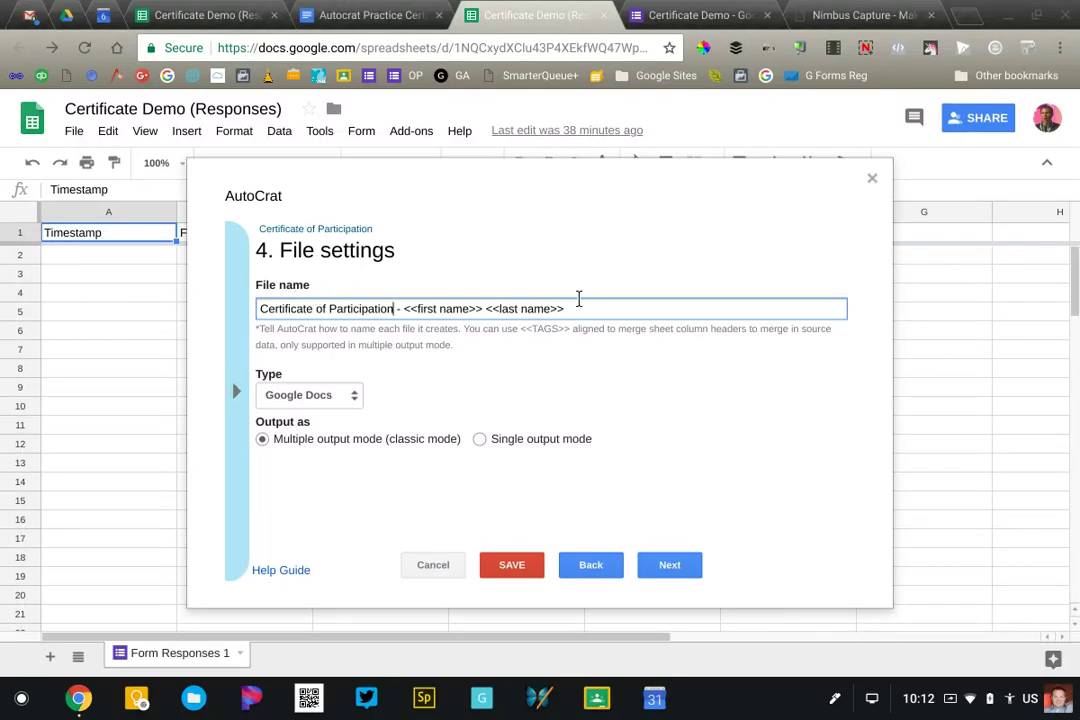
pyautogui.moveTo(576, 297); pyautogui.dragTo(391, 298)
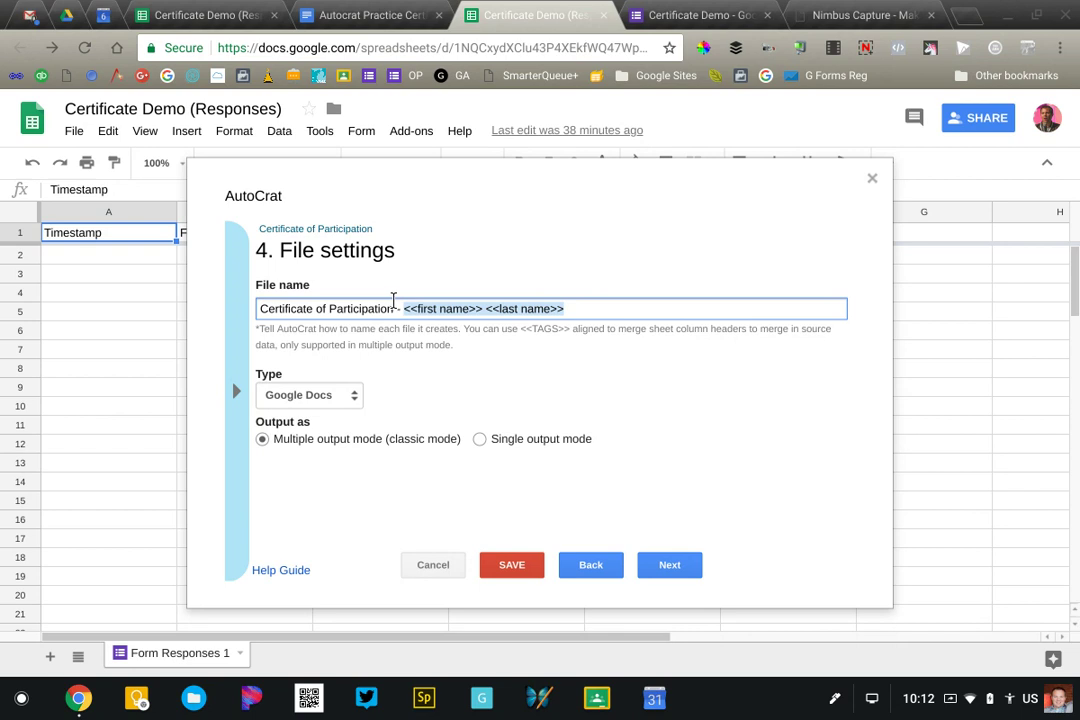
pyautogui.click(260, 308)
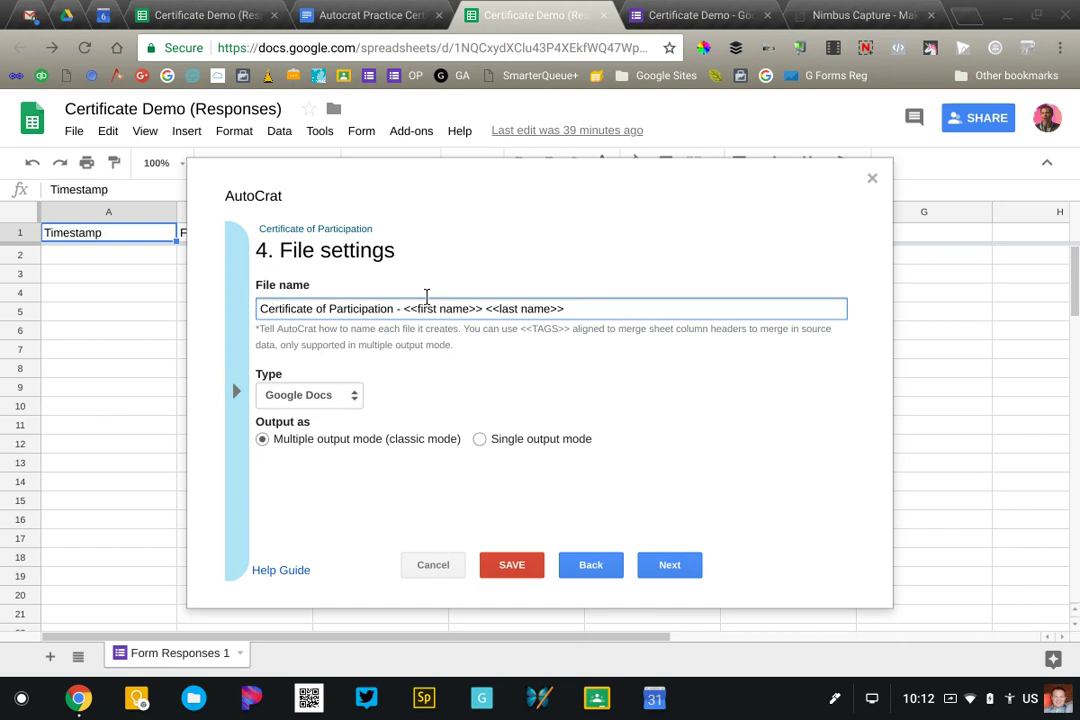
pyautogui.click(485, 308)
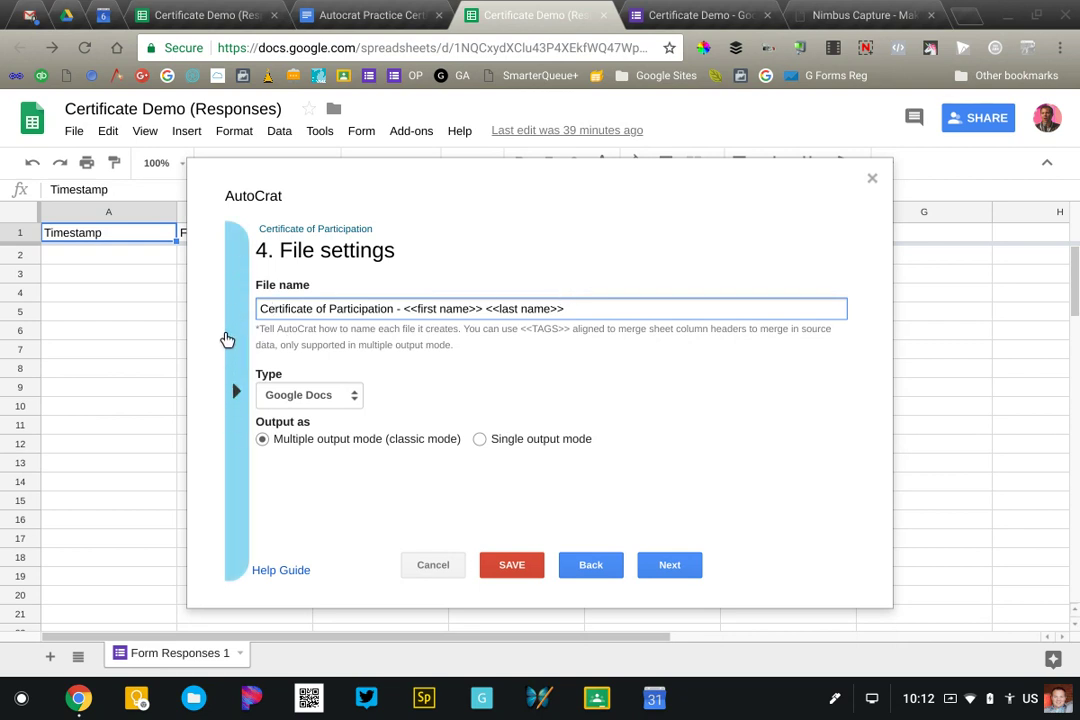
# - Paste the <<club>> tag at the end of the file name, then delete it again
pyautogui.click(225, 340)
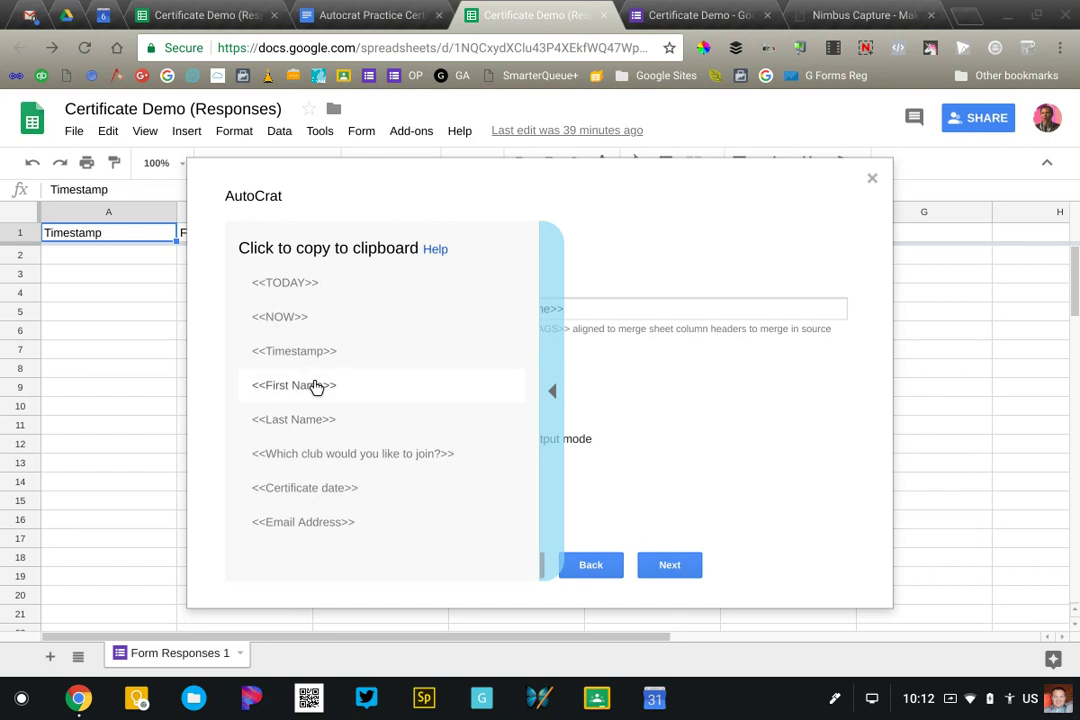
pyautogui.click(303, 460)
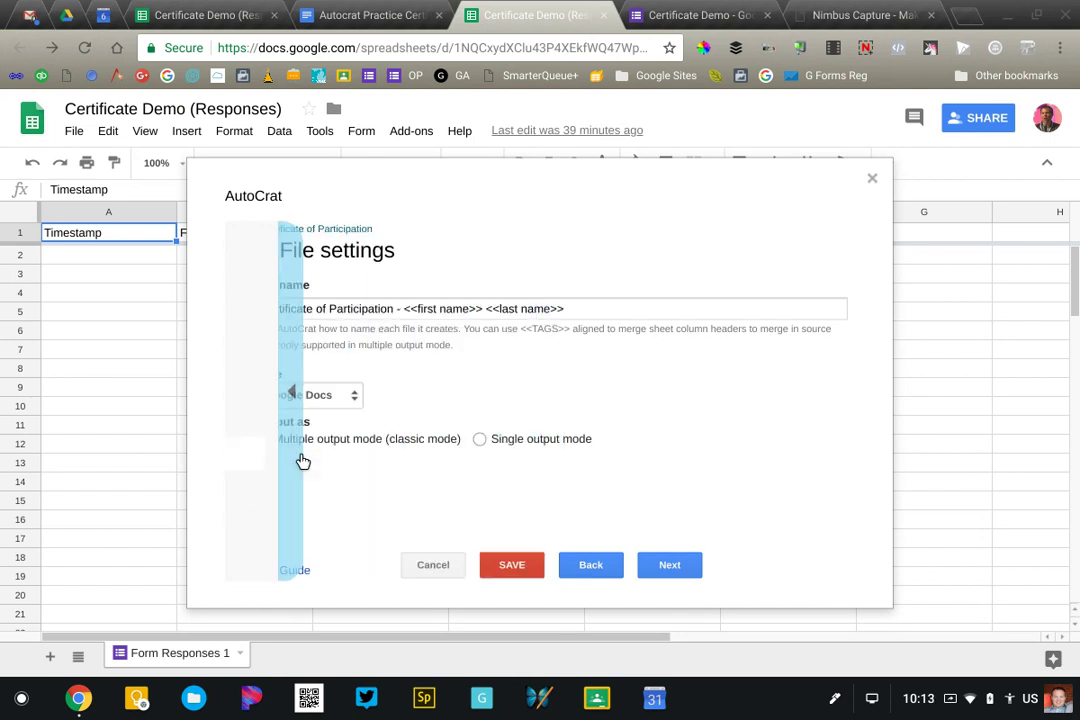
pyautogui.click(581, 305)
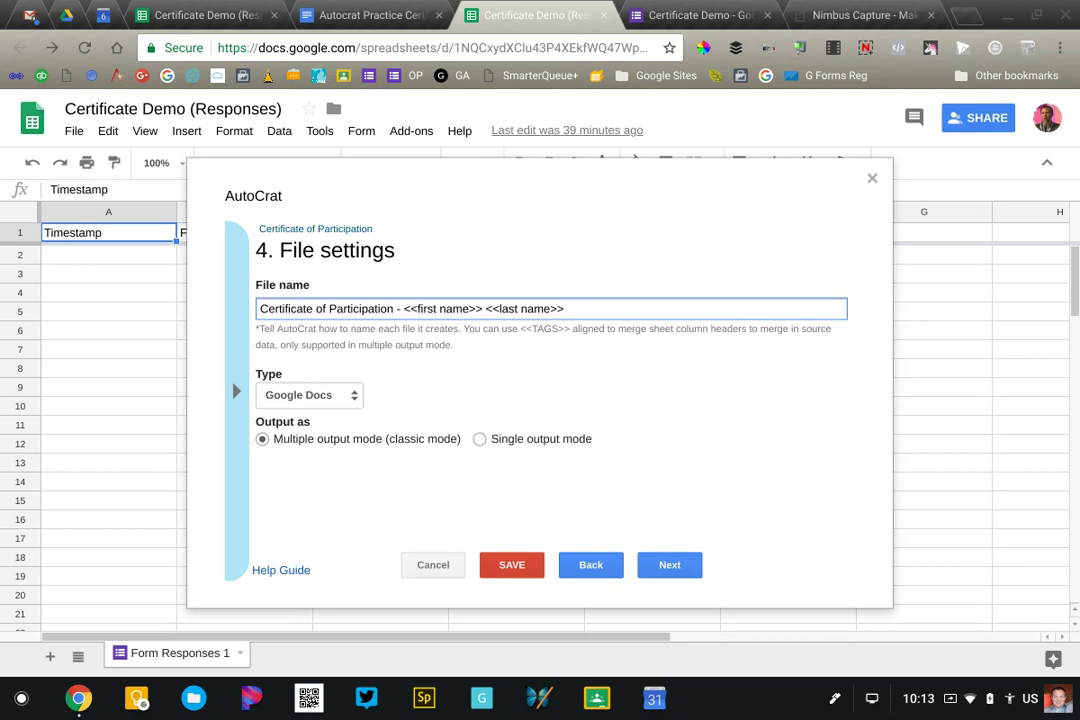
pyautogui.write('<<Which club would you like to join?>>')
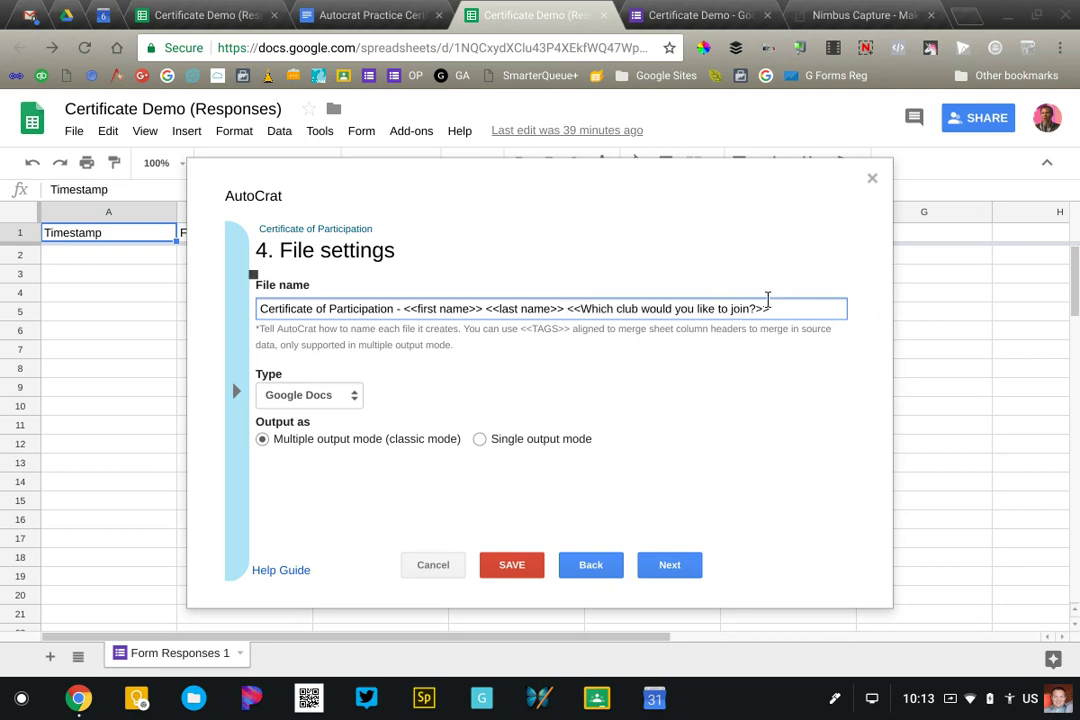
pyautogui.moveTo(767, 302); pyautogui.dragTo(557, 298)
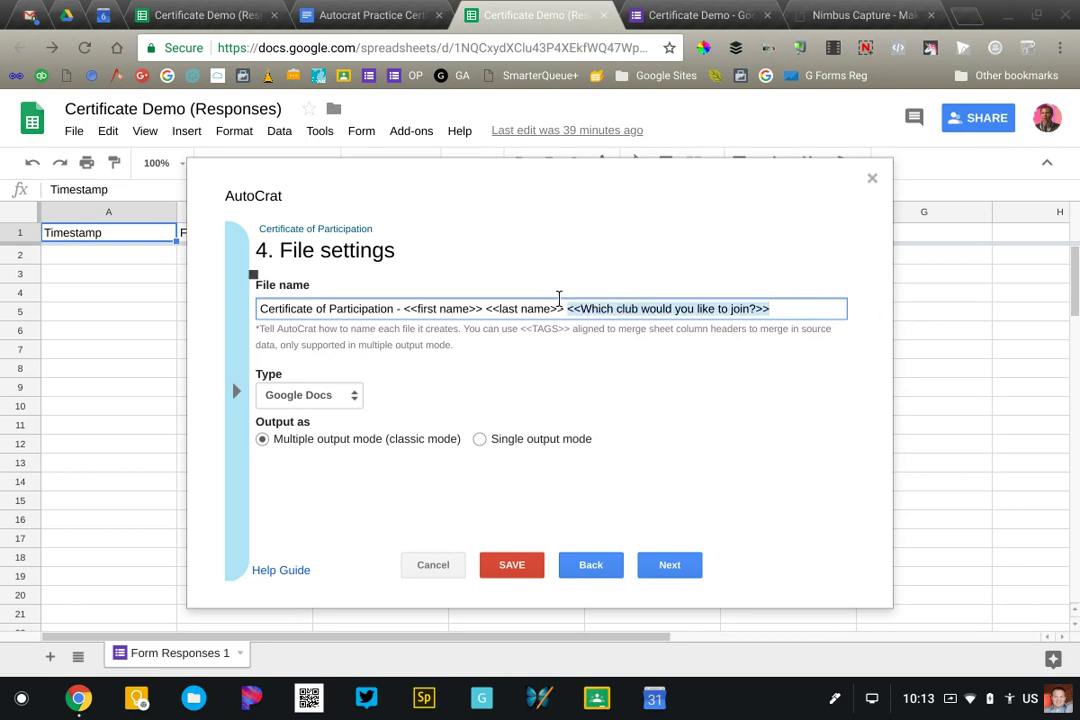
pyautogui.press('BackSpace')
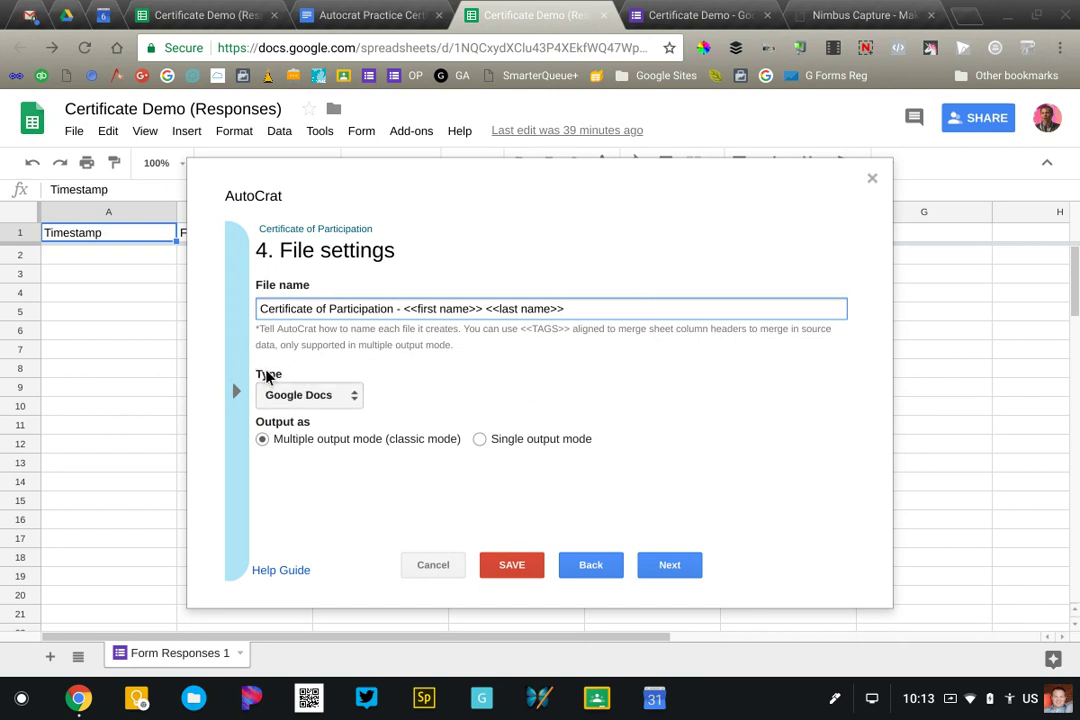
# - Keep Google Docs as the output type with Multiple output mode (classic mode)
pyautogui.click(275, 395)
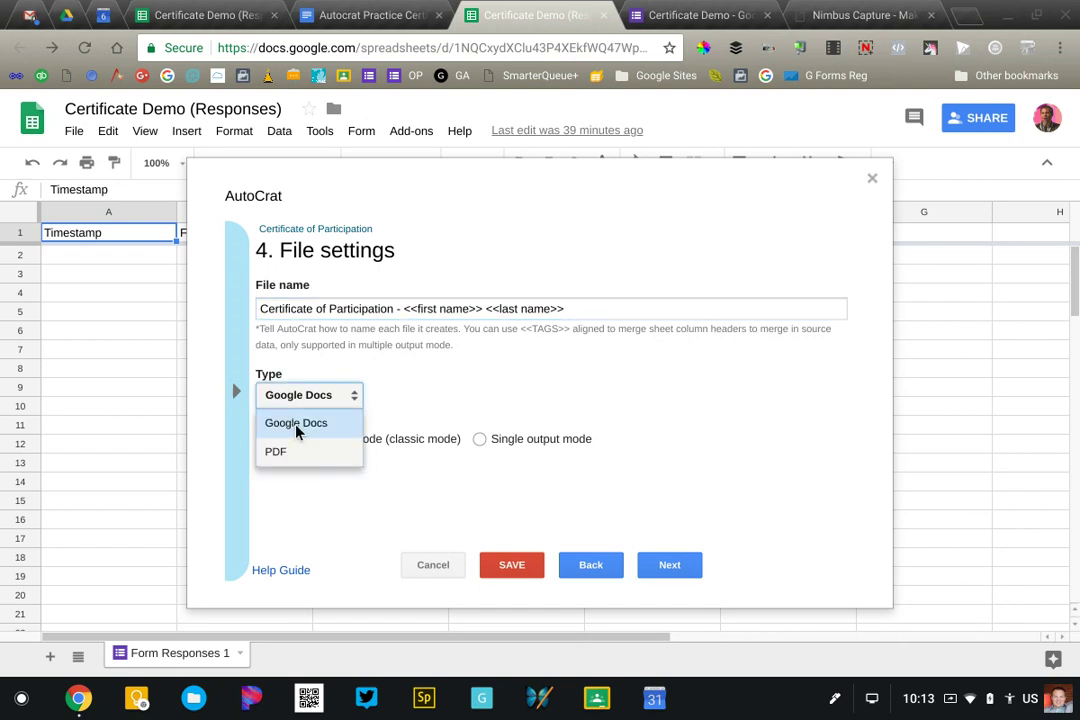
pyautogui.click(300, 428)
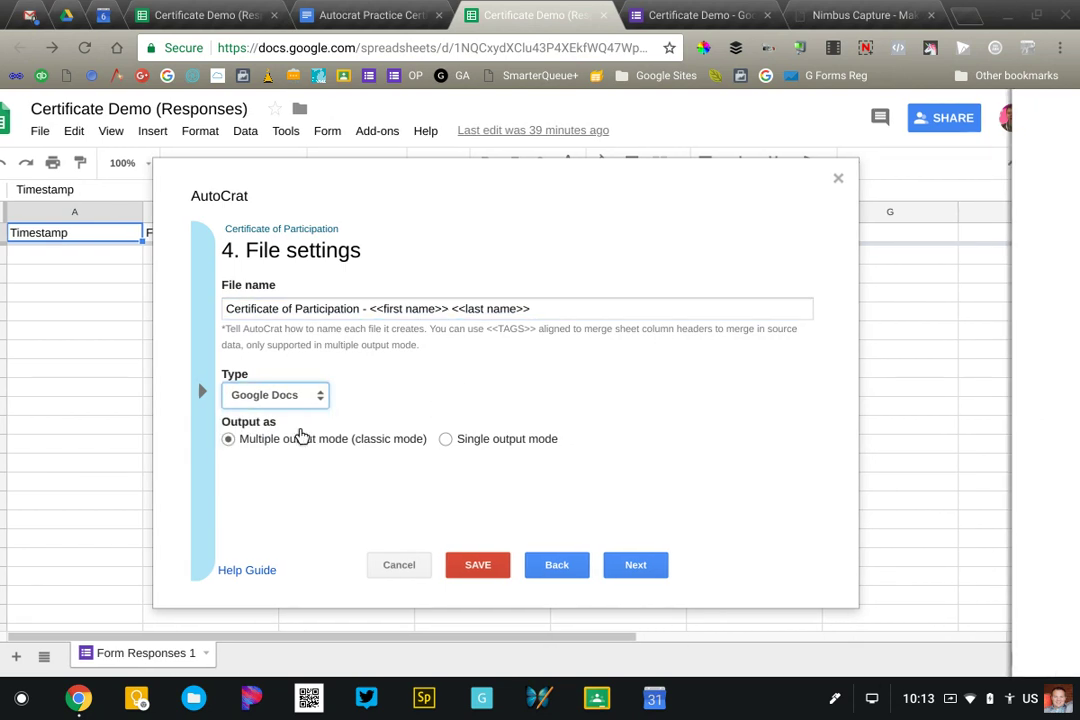
pyautogui.click(422, 405)
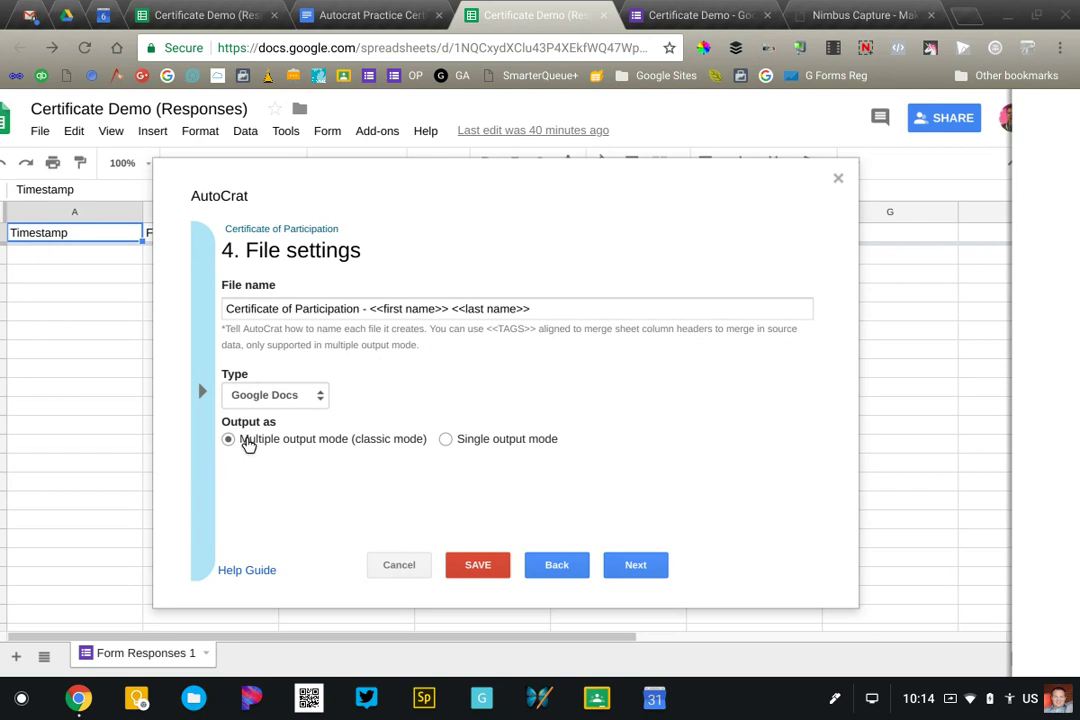
# - Accept the Test Certificates destination folder and skip the dynamic folder reference
pyautogui.click(639, 567)
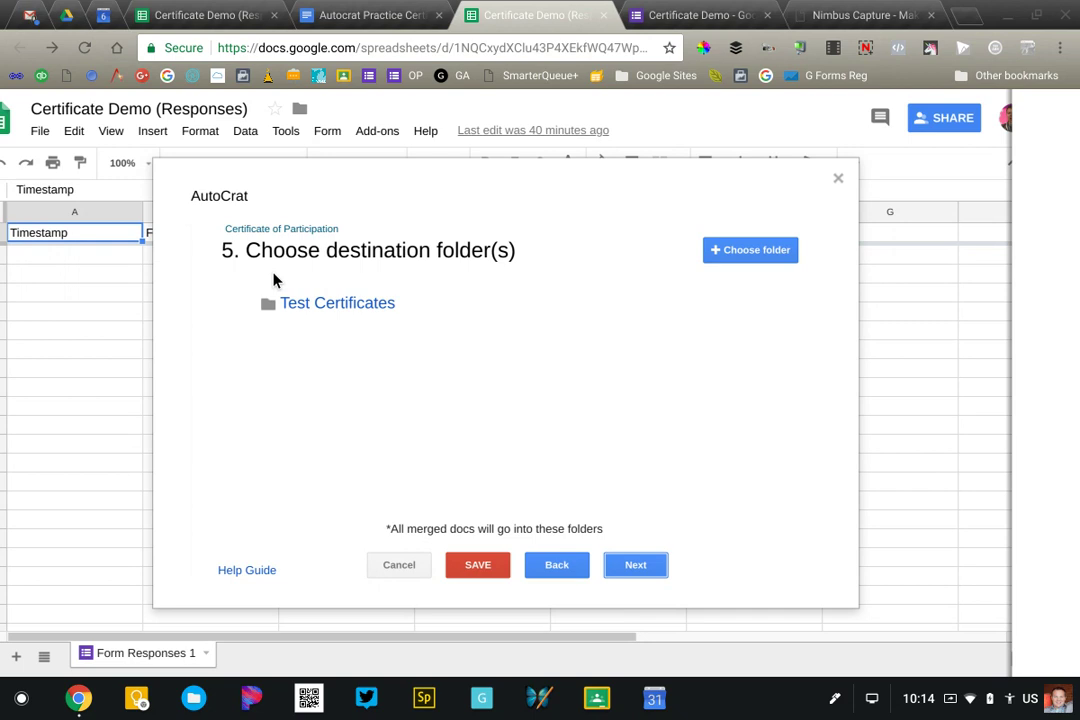
pyautogui.click(634, 564)
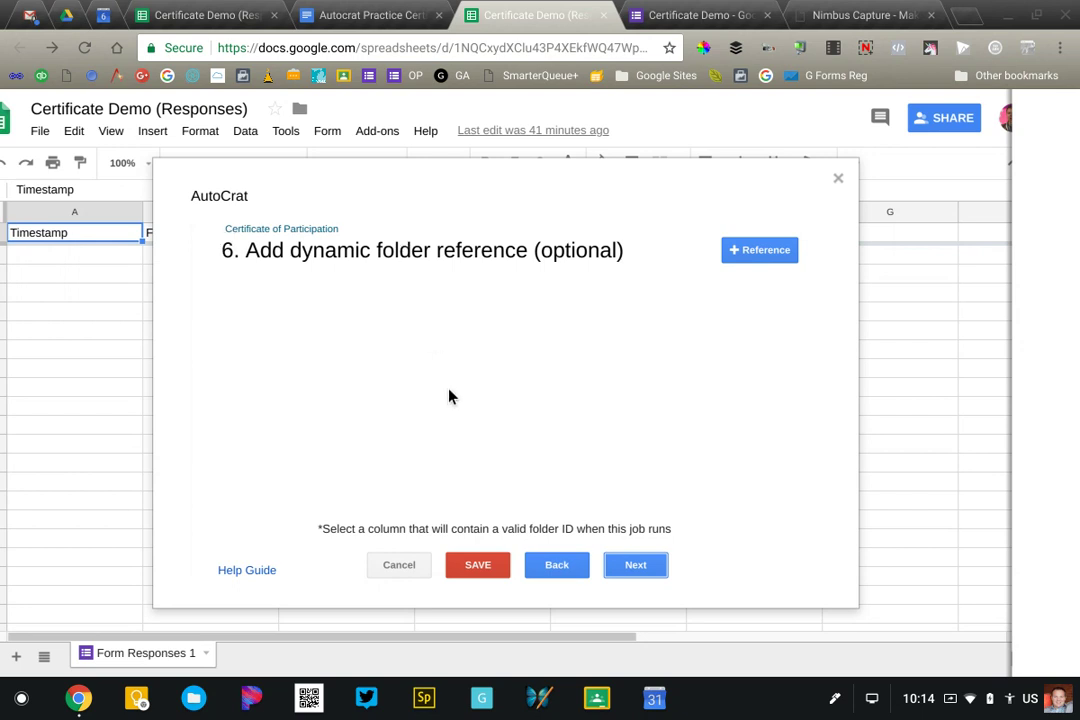
pyautogui.click(646, 568)
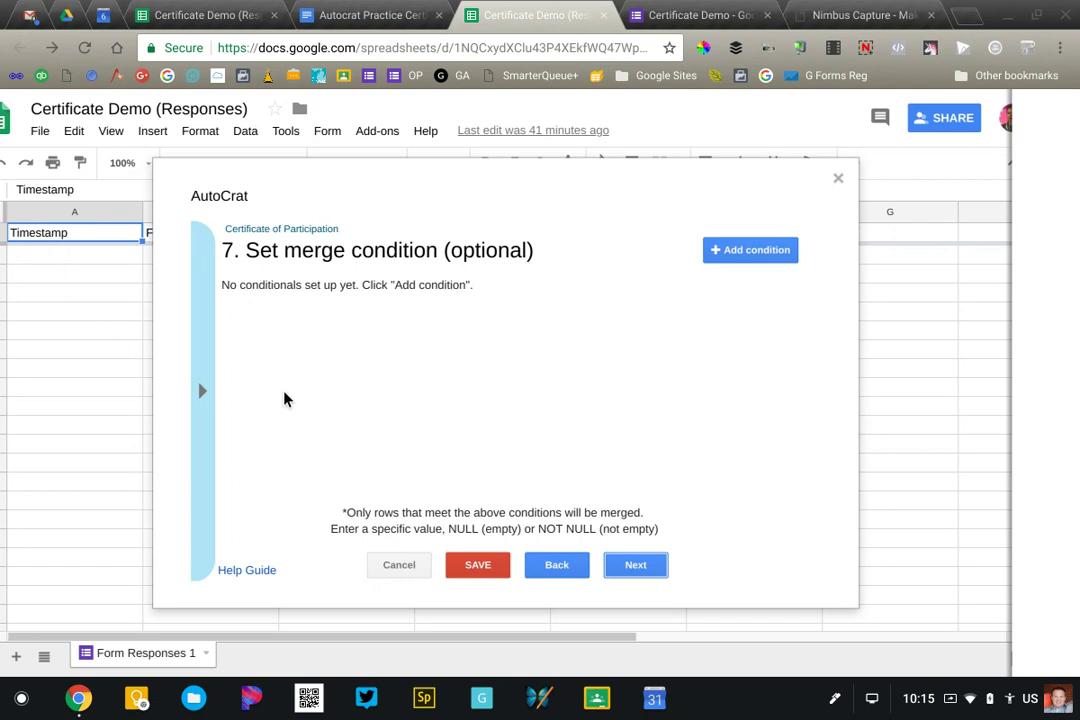
# - Add a merge condition requiring the club question column to equal 'Yacht Club'
pyautogui.click(730, 256)
pyautogui.click(337, 321)
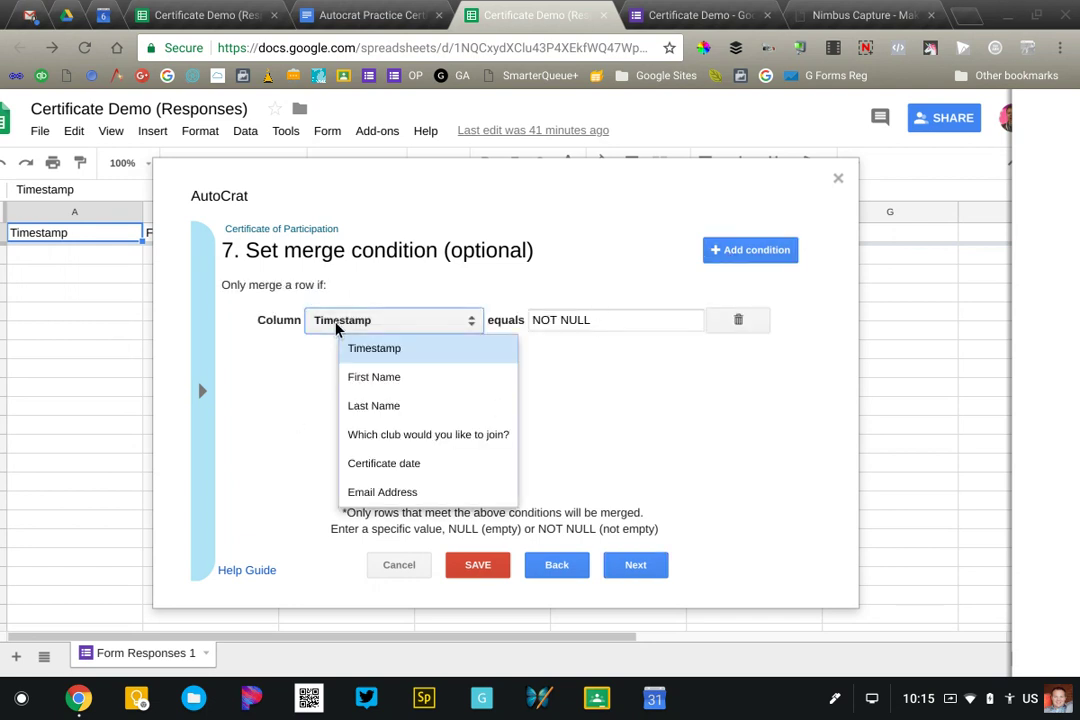
pyautogui.click(352, 436)
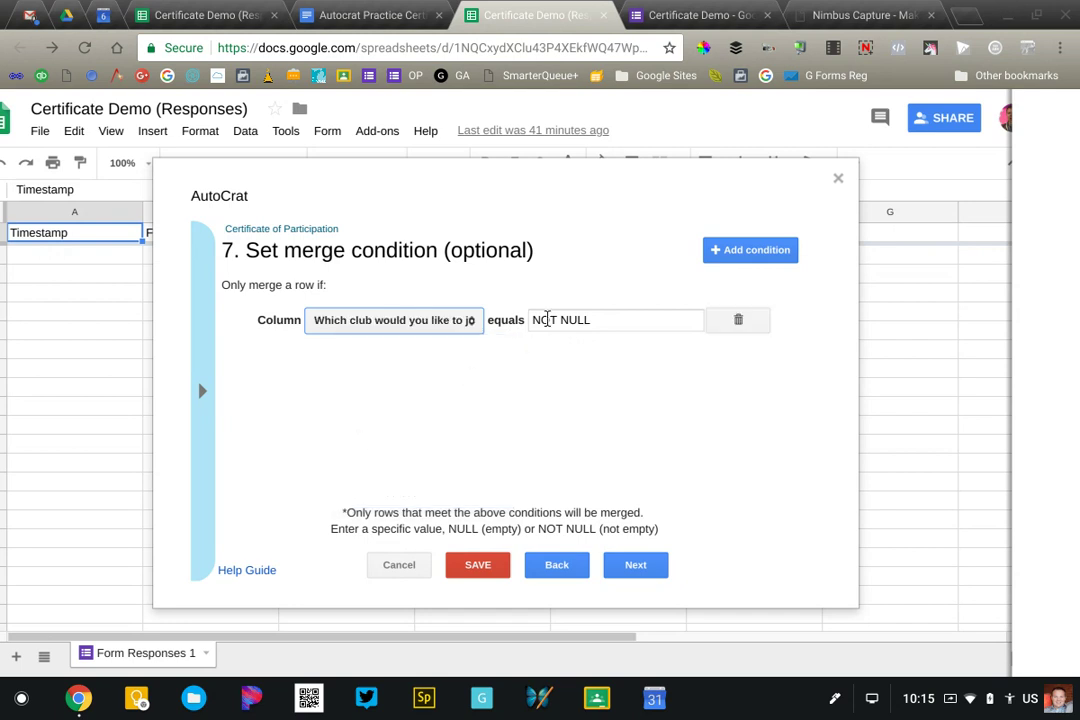
pyautogui.tripleClick(566, 305)
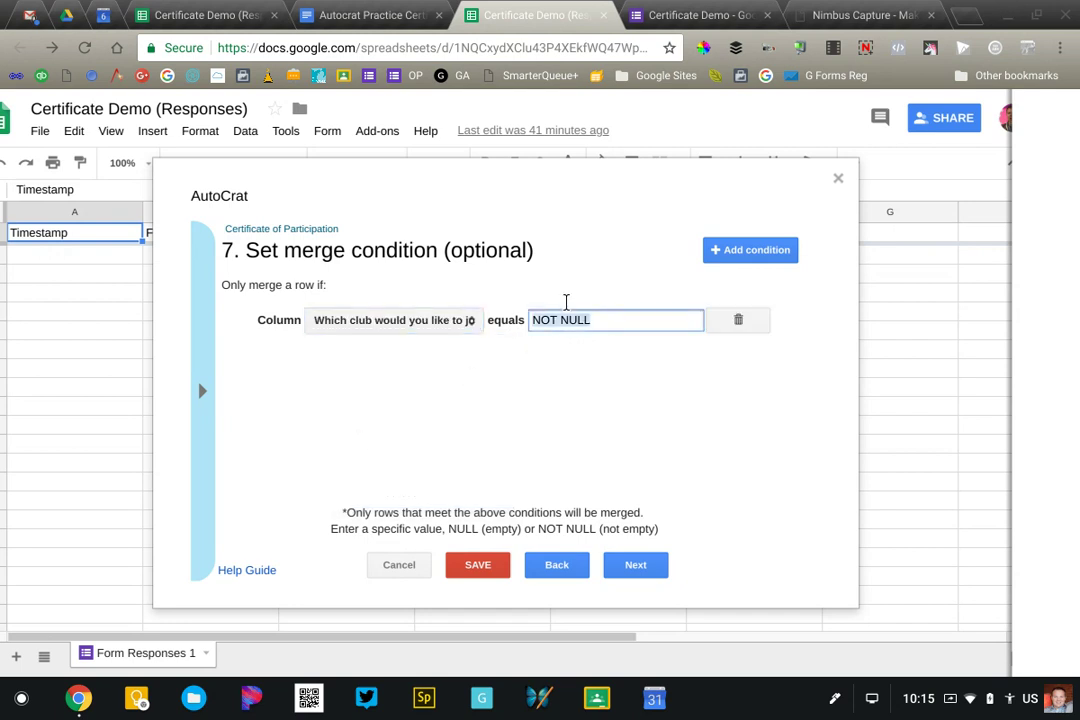
pyautogui.write('Yac')
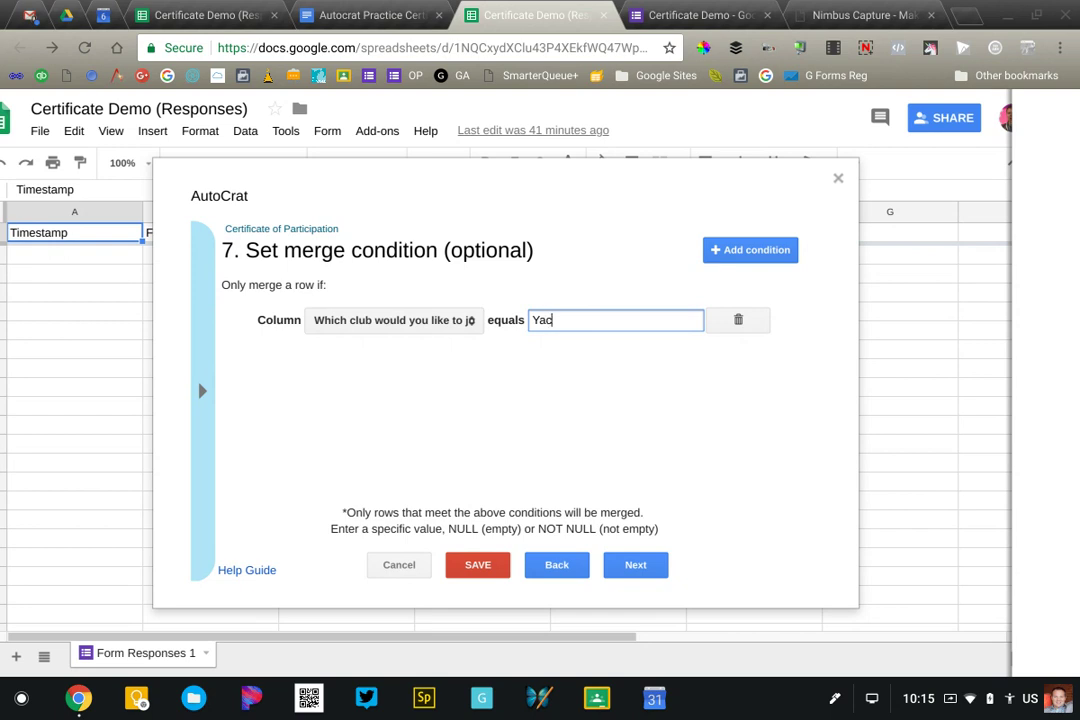
pyautogui.write('ht /clu')
pyautogui.press('BackSpace')
pyautogui.press('BackSpace')
pyautogui.press('BackSpace')
pyautogui.write('C')
pyautogui.press('BackSpace')
pyautogui.press('BackSpace')
pyautogui.write('Club')
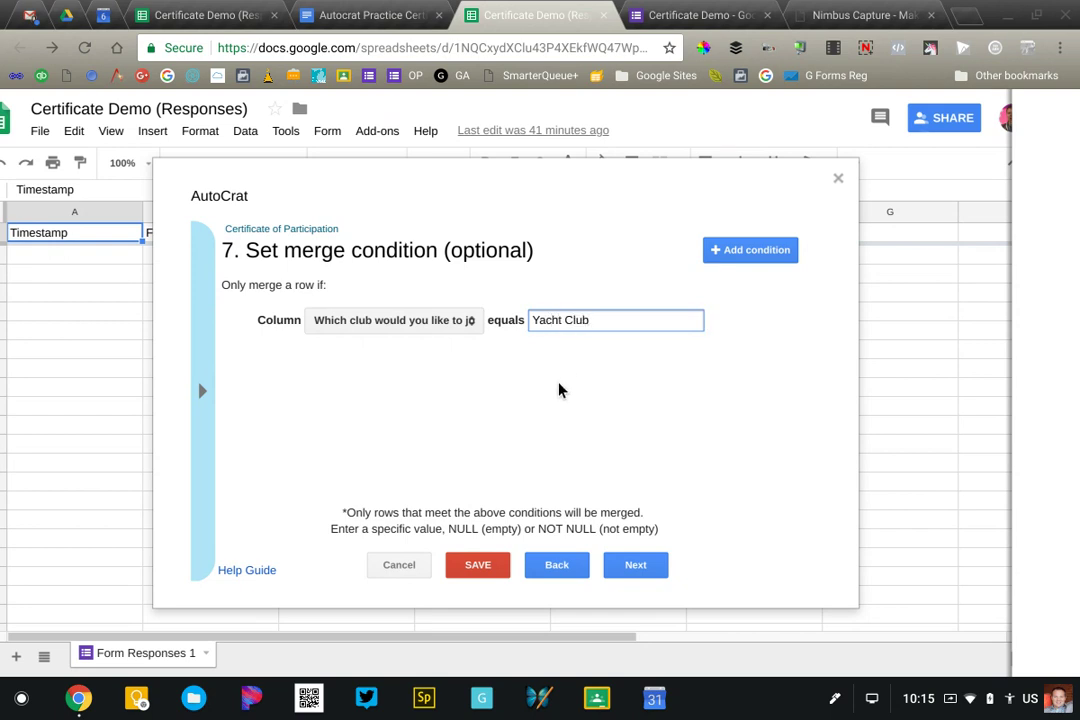
pyautogui.click(573, 308)
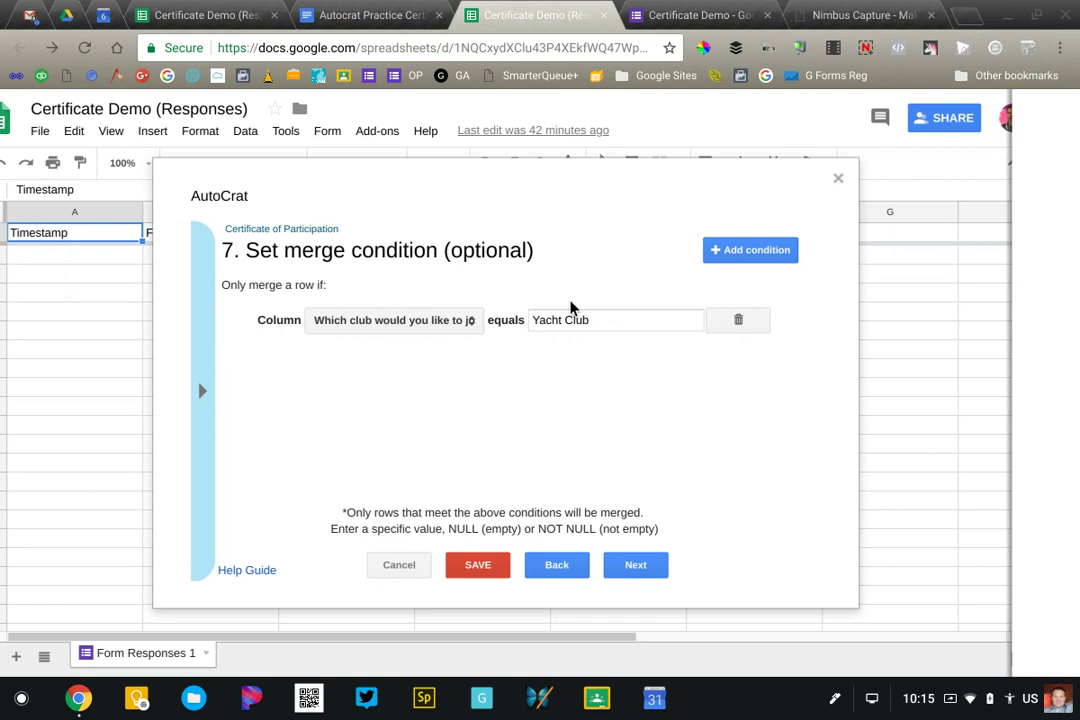
# - Delete the Yacht Club condition so every response row merges, and continue
pyautogui.click(728, 318)
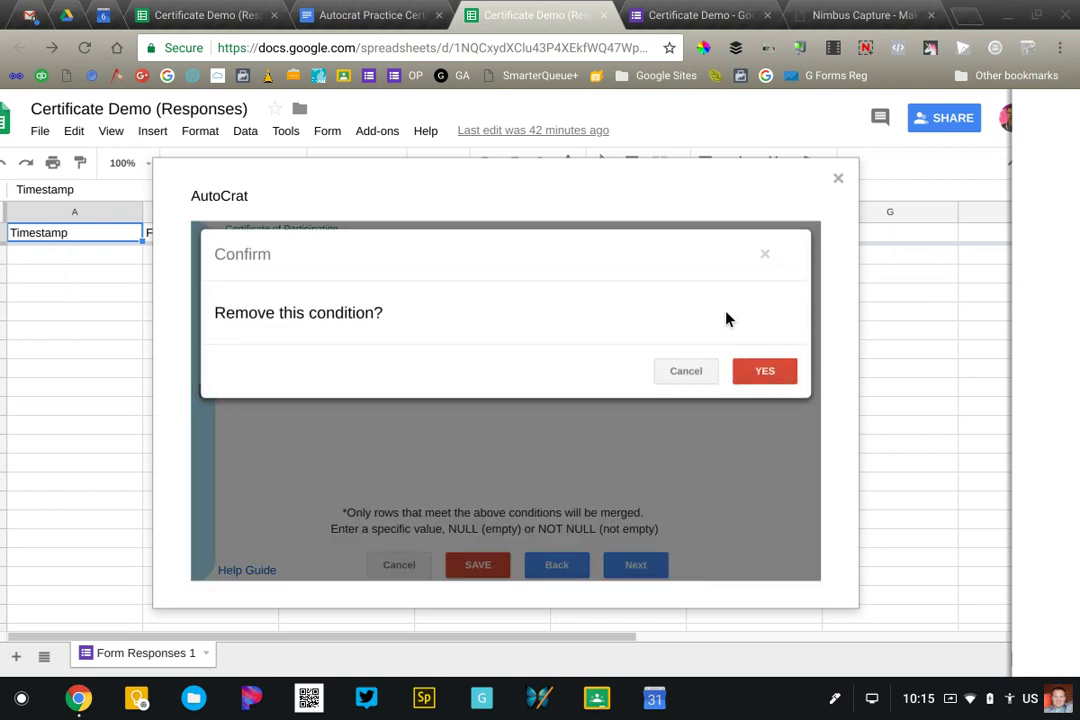
pyautogui.click(760, 369)
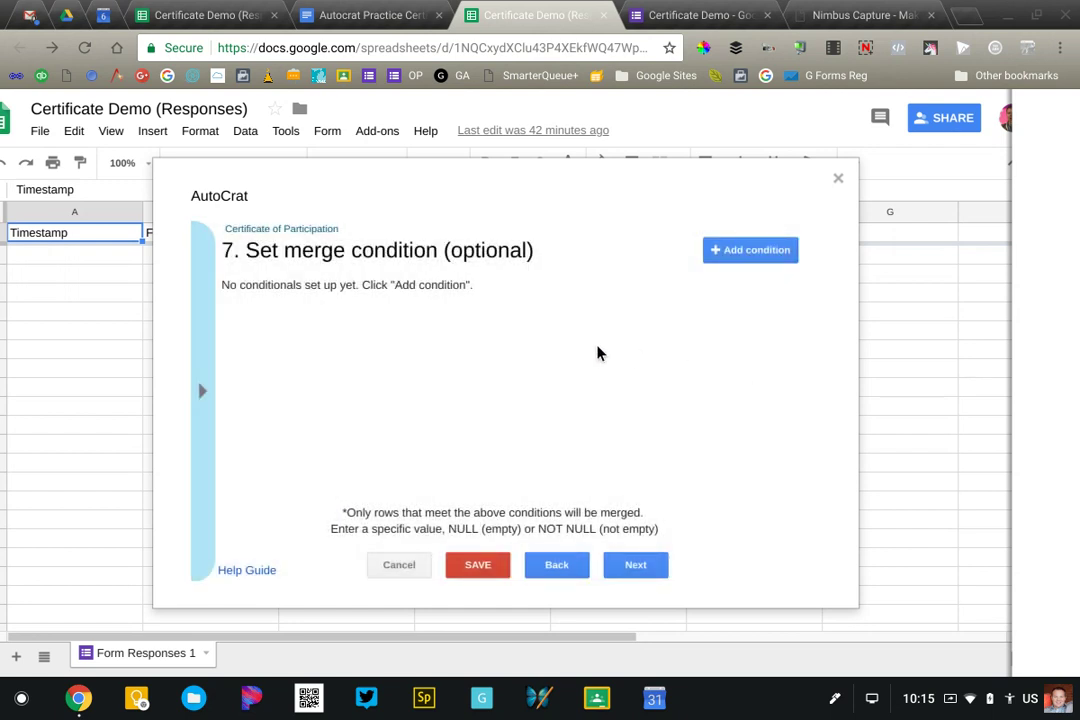
pyautogui.click(625, 567)
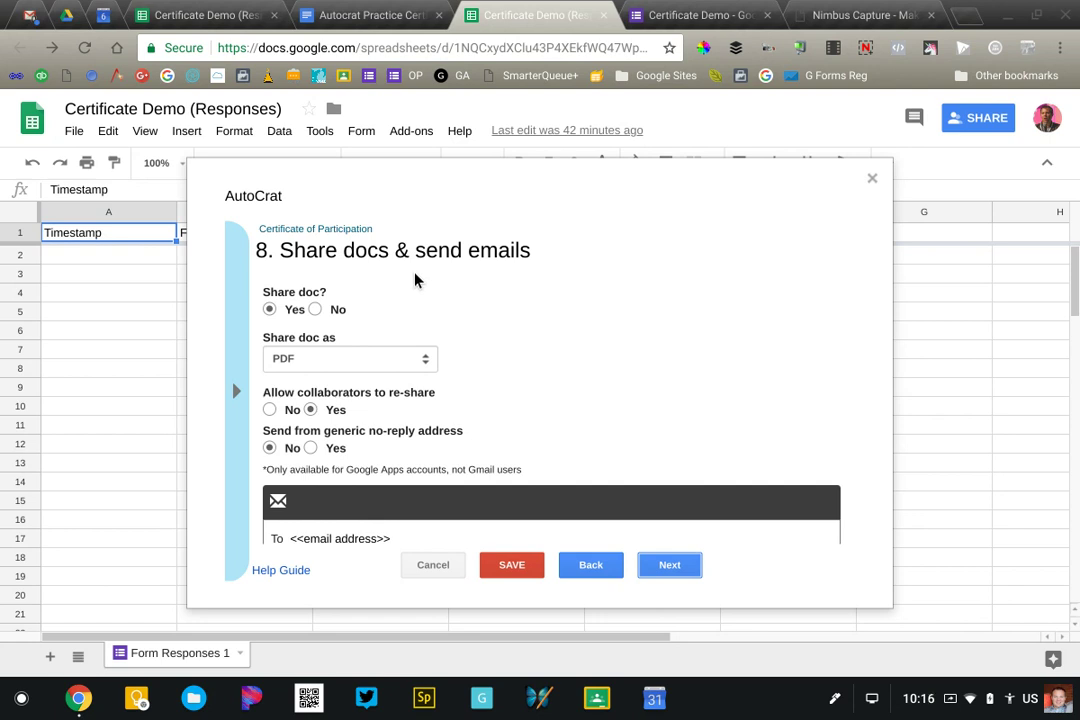
# - Keep Share doc set to Yes and choose PDF as the share format
pyautogui.click(269, 309)
pyautogui.click(283, 356)
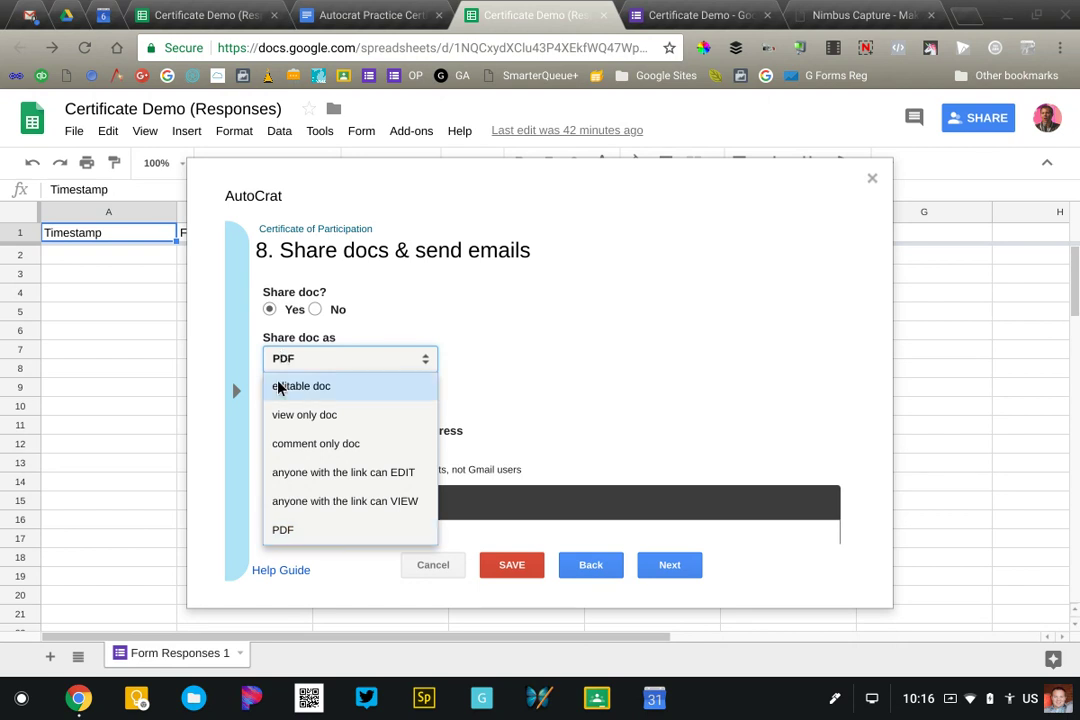
pyautogui.click(281, 531)
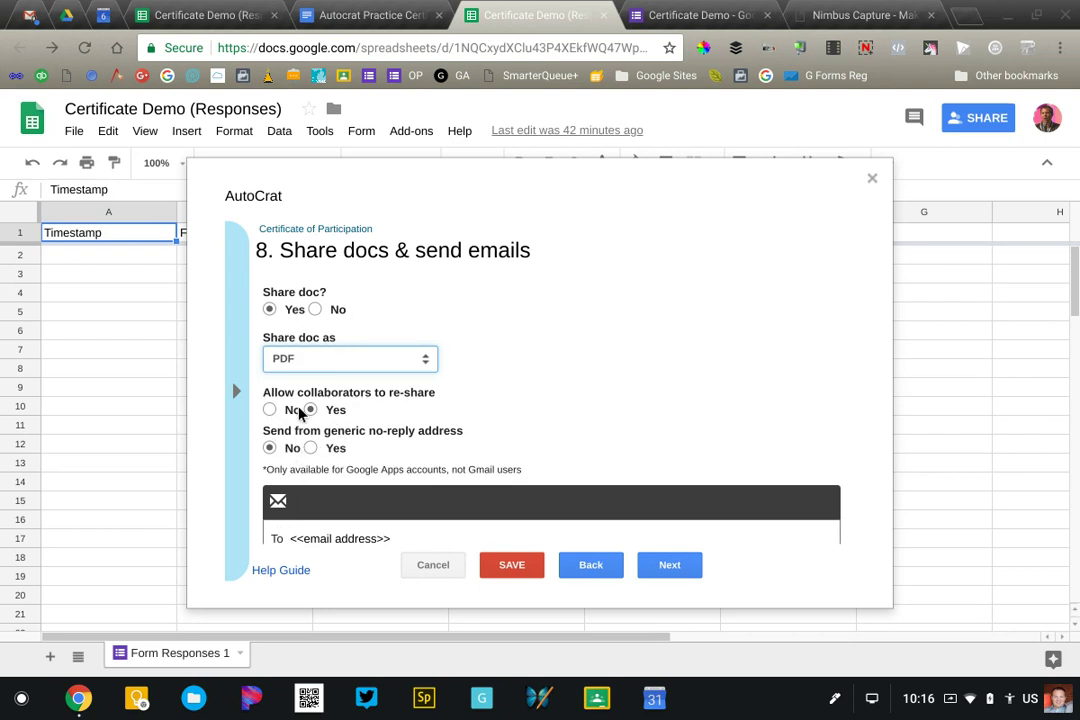
pyautogui.click(342, 516)
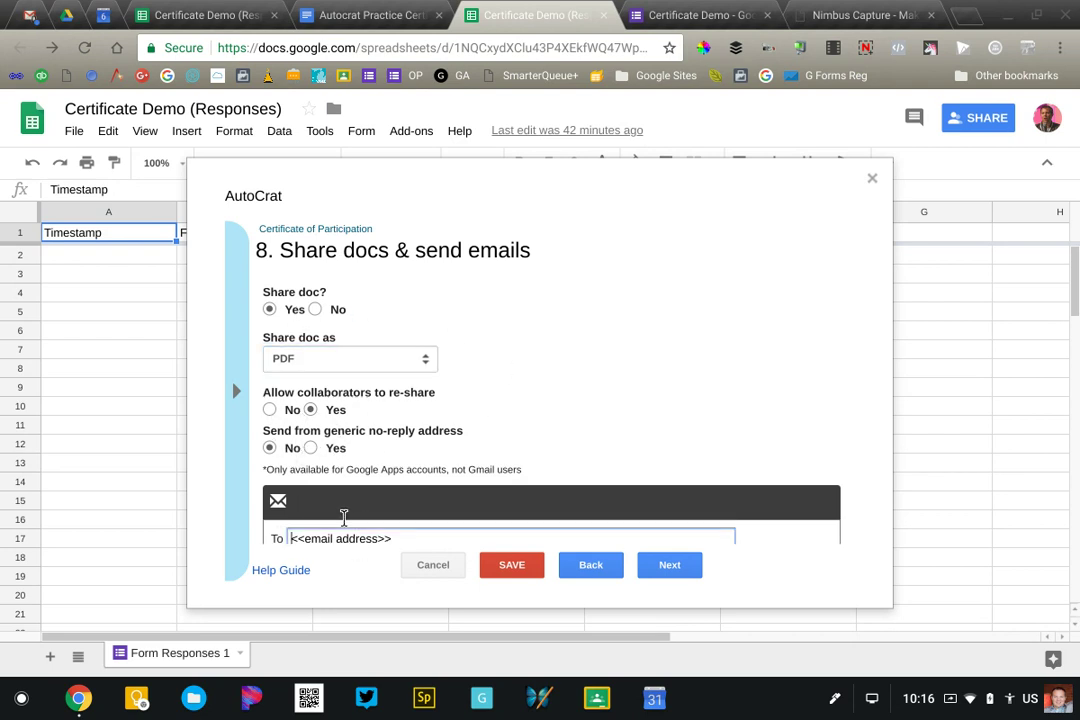
pyautogui.scroll(-5, 699, 428)
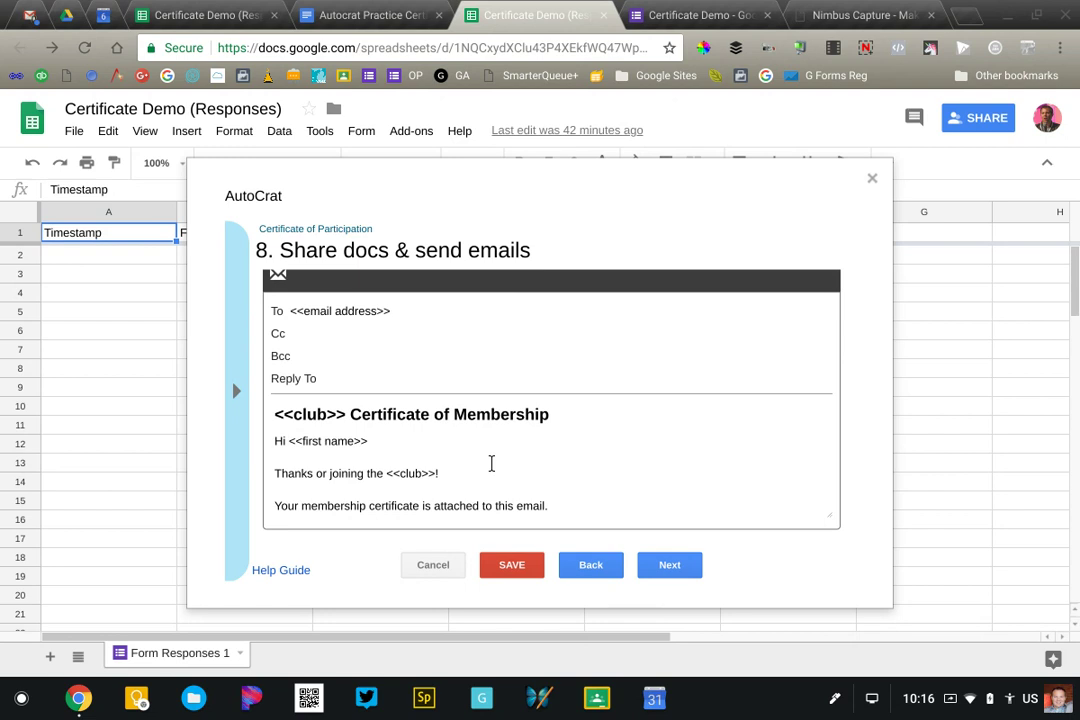
# - Replace the email's To recipient with the copied <<Email Address>> merge tag
pyautogui.click(232, 394)
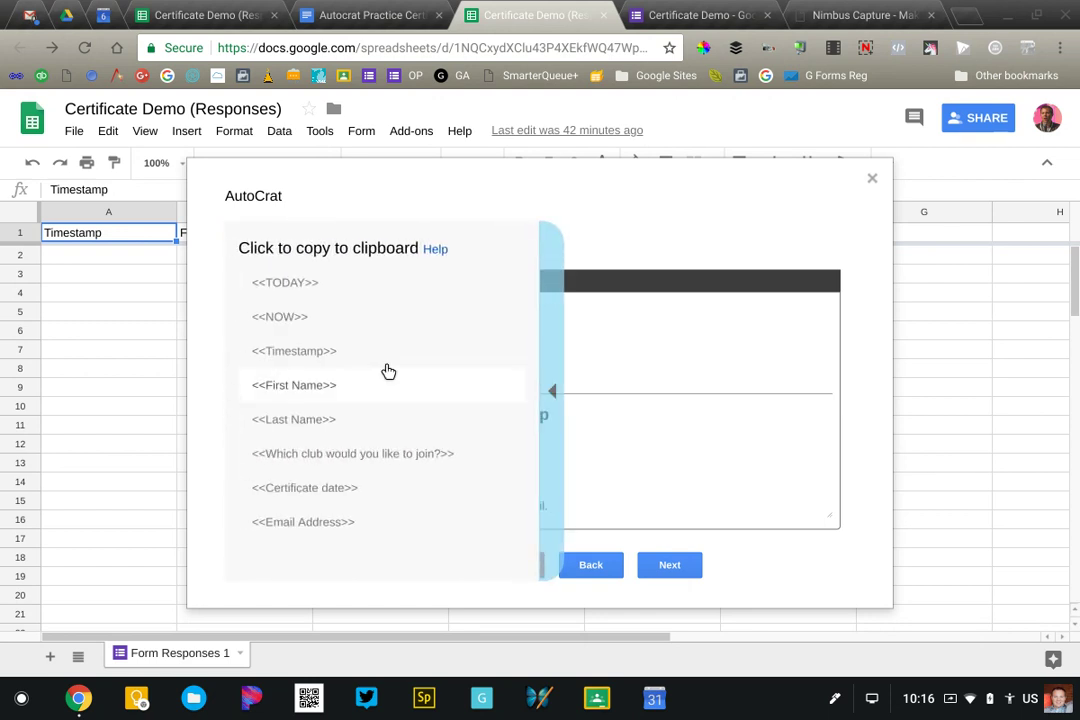
pyautogui.click(318, 521)
pyautogui.click(371, 300)
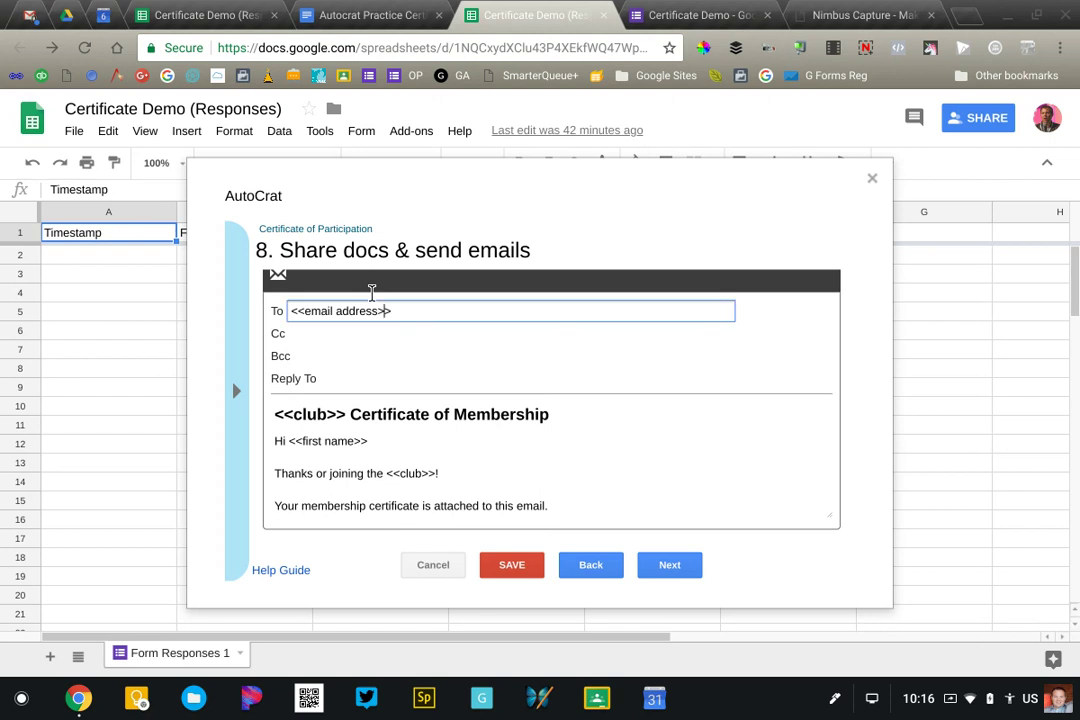
pyautogui.moveTo(305, 289); pyautogui.dragTo(400, 299)
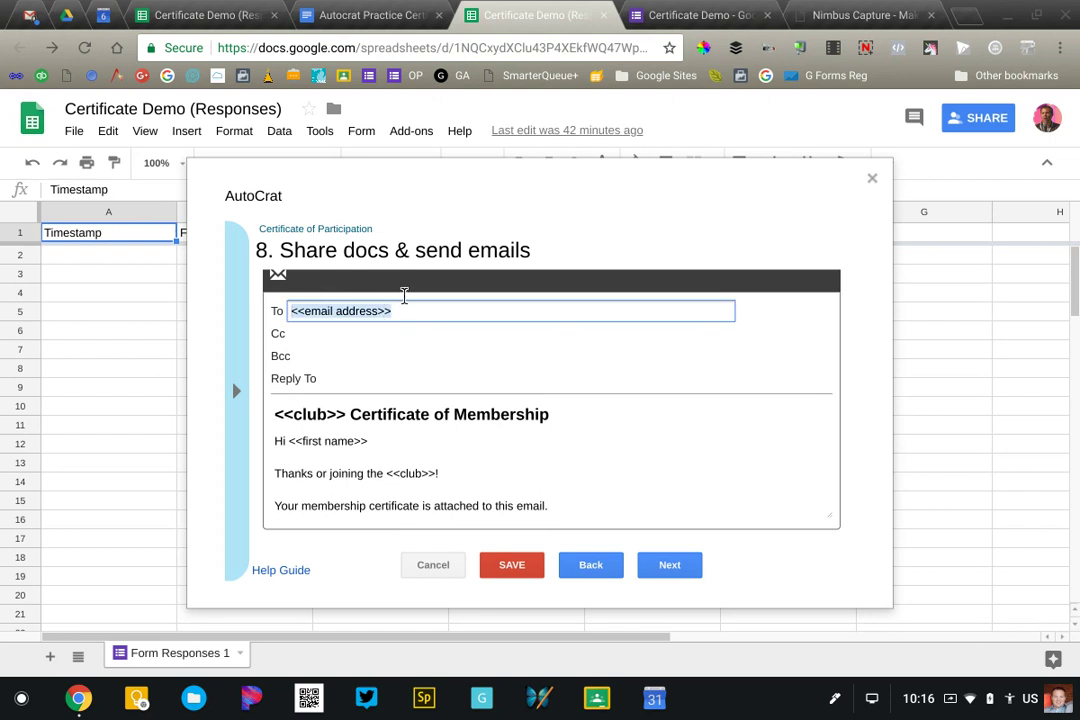
pyautogui.write('<<Email Address>>')
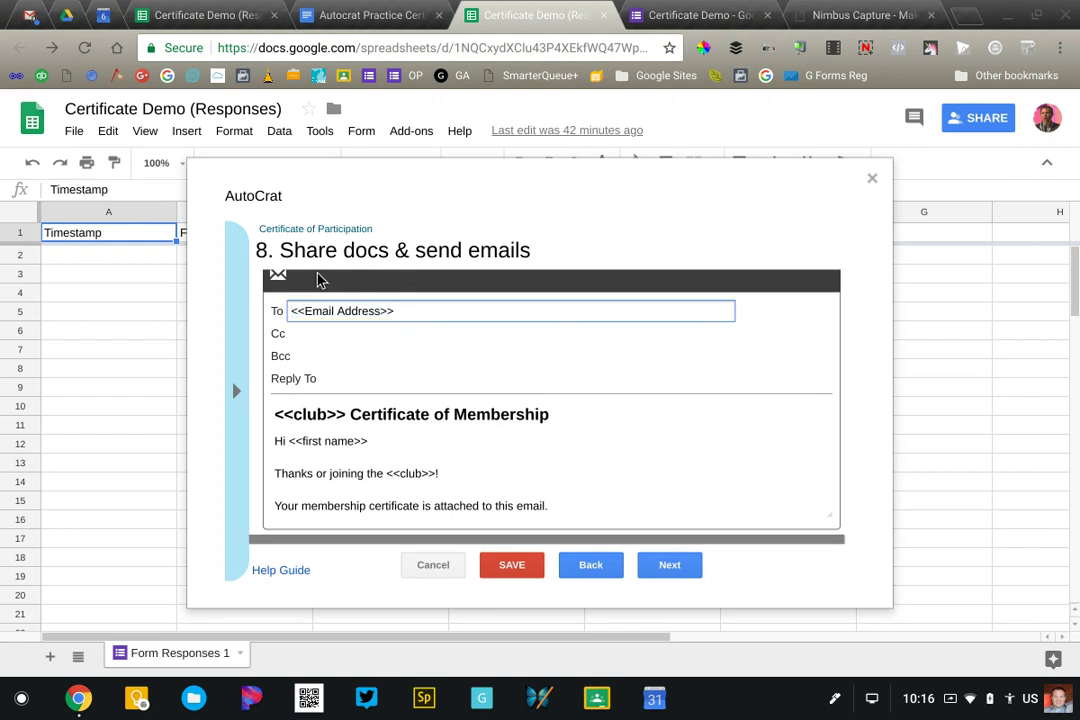
# - Add a comma after the 'Hi <<first name>>' greeting
pyautogui.click(341, 411)
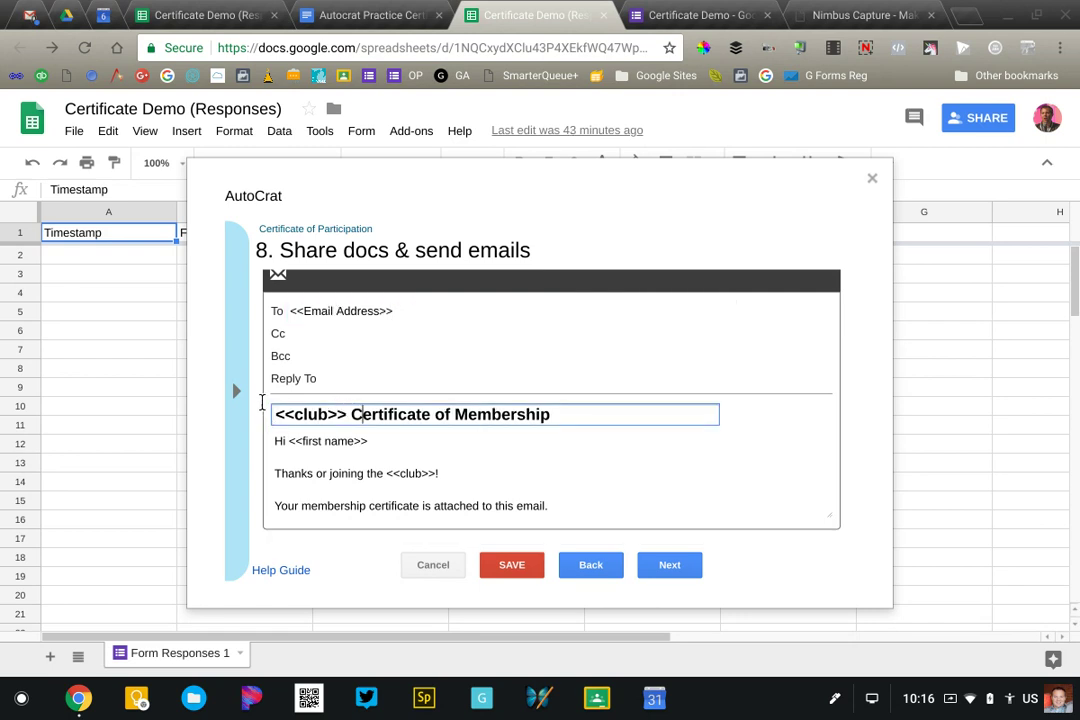
pyautogui.moveTo(262, 403); pyautogui.dragTo(345, 411)
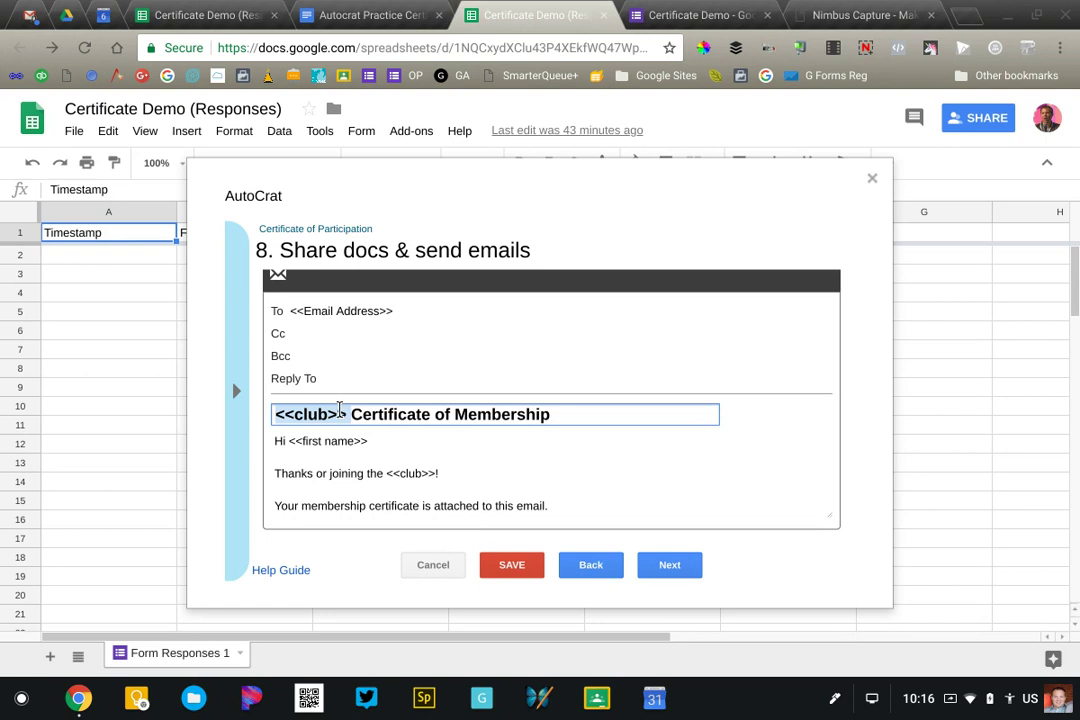
pyautogui.click(495, 430)
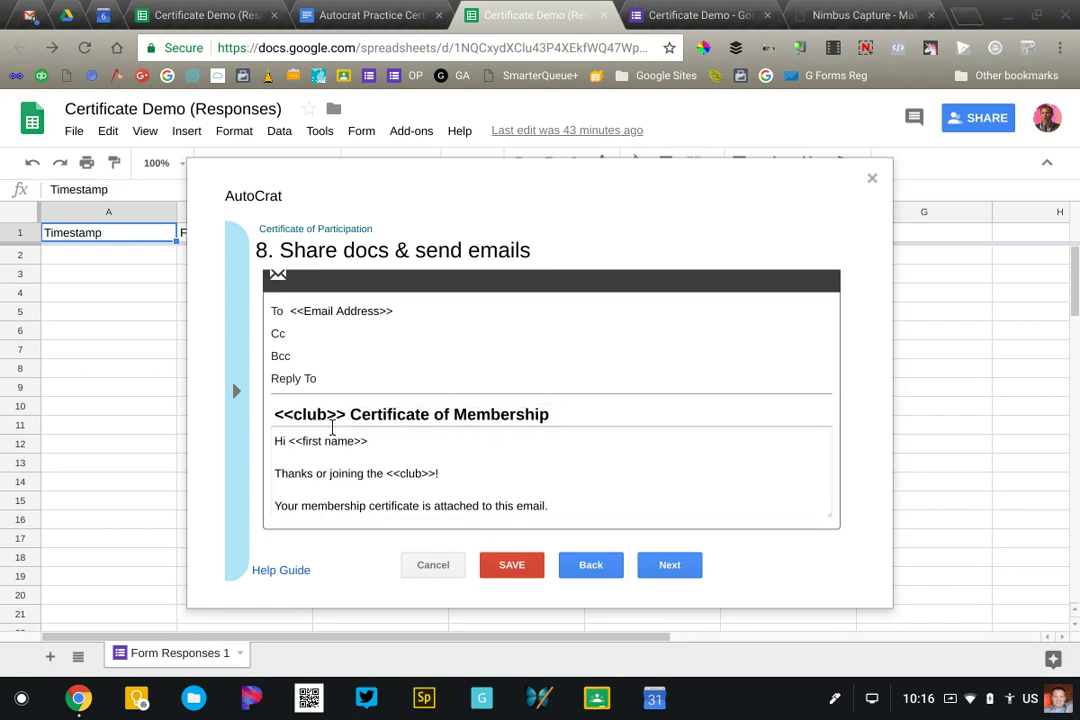
pyautogui.write(',')
pyautogui.press('Return')
pyautogui.press('BackSpace')
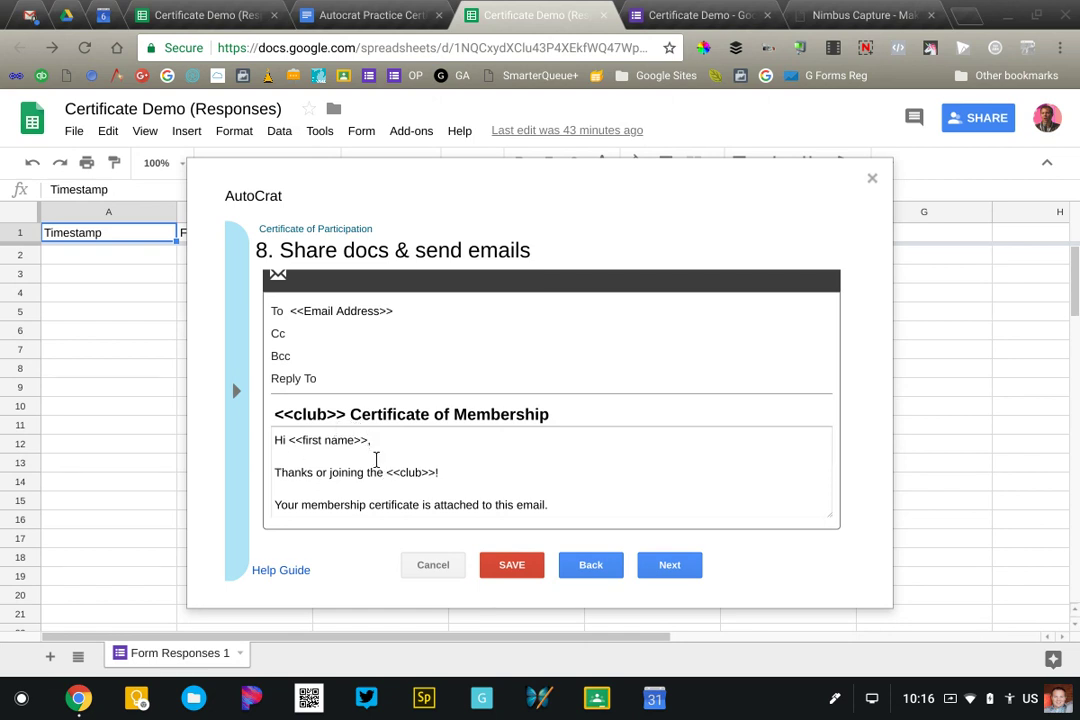
# - Add a 'Regards,' sign-off with the sender's name at the end of the email body
pyautogui.moveTo(436, 468); pyautogui.dragTo(380, 460)
pyautogui.hotkey('ctrl', 'End')
pyautogui.press('Return')
pyautogui.press('Return')
pyautogui.write('Regards,')
pyautogui.press('Return')
pyautogui.write('John')
pyautogui.hotkey('ctrl', 'Home')
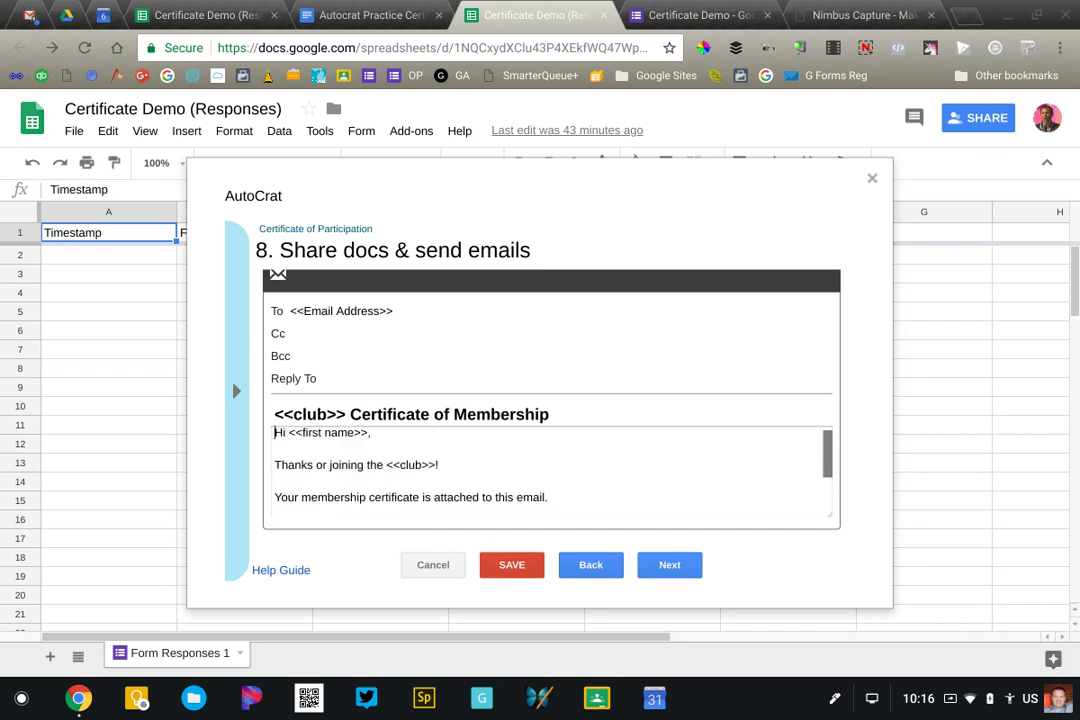
pyautogui.scroll(-1, 550, 472)
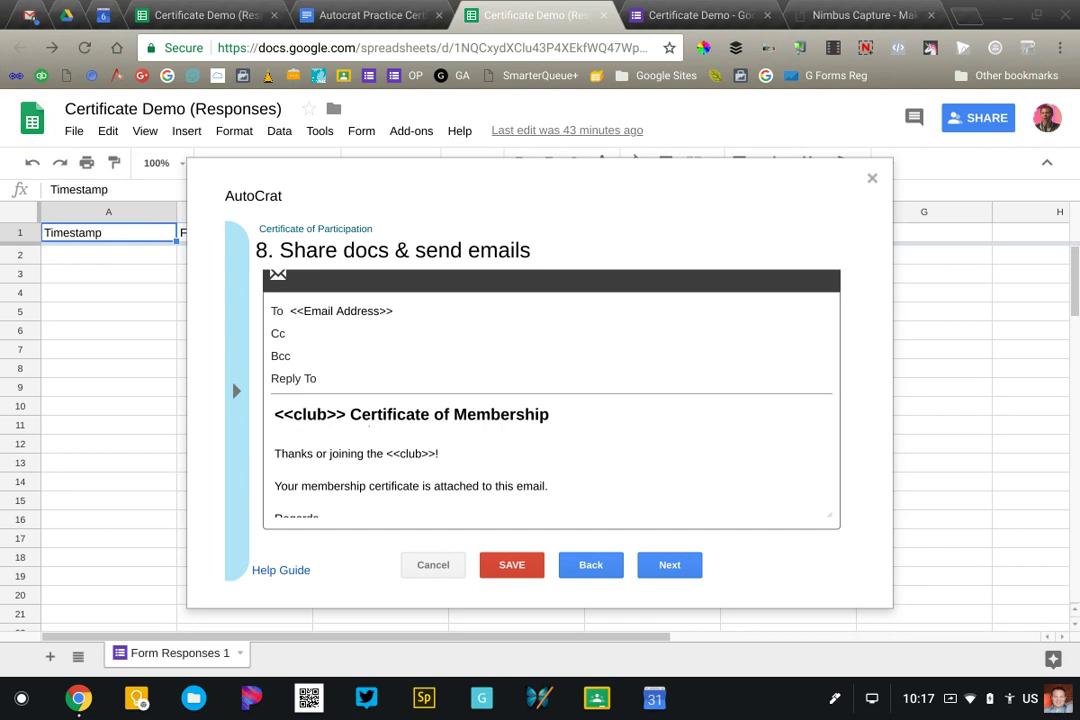
pyautogui.click(679, 562)
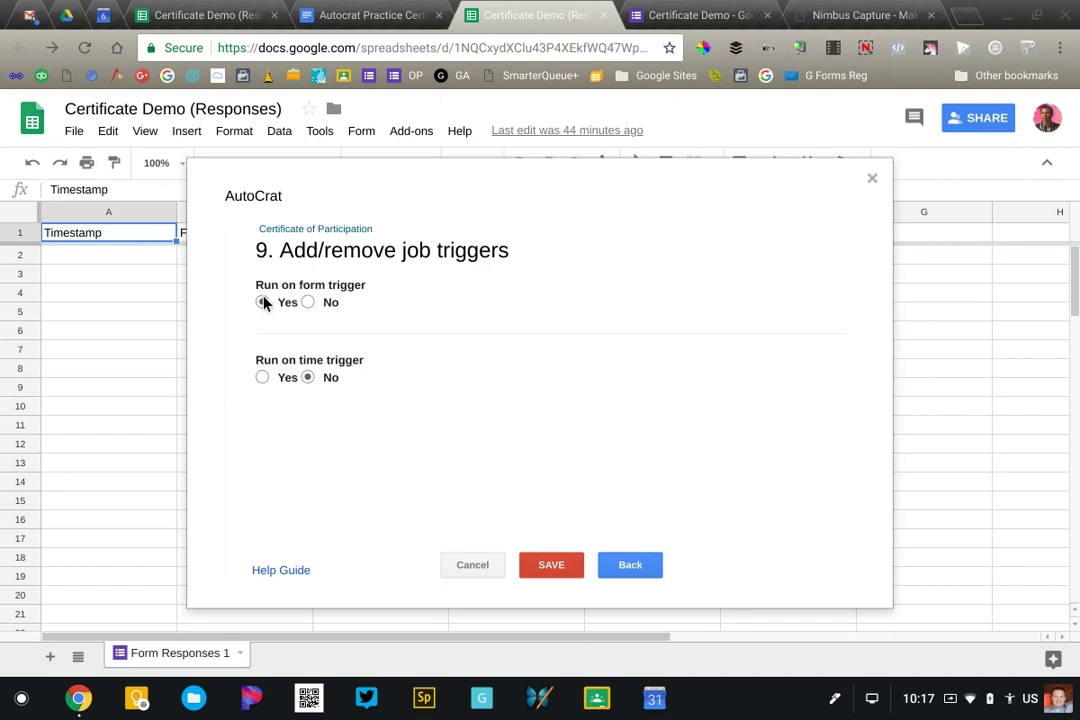
# - Save the Certificate of Participation merge job, set to run on each form submission
pyautogui.click(550, 567)
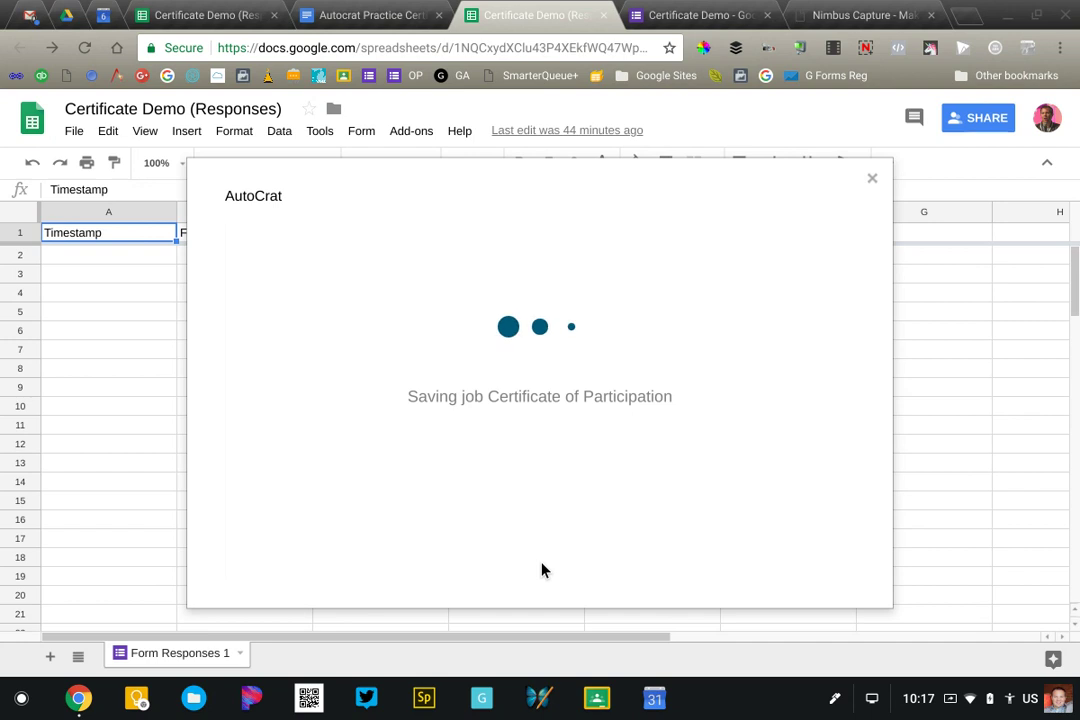